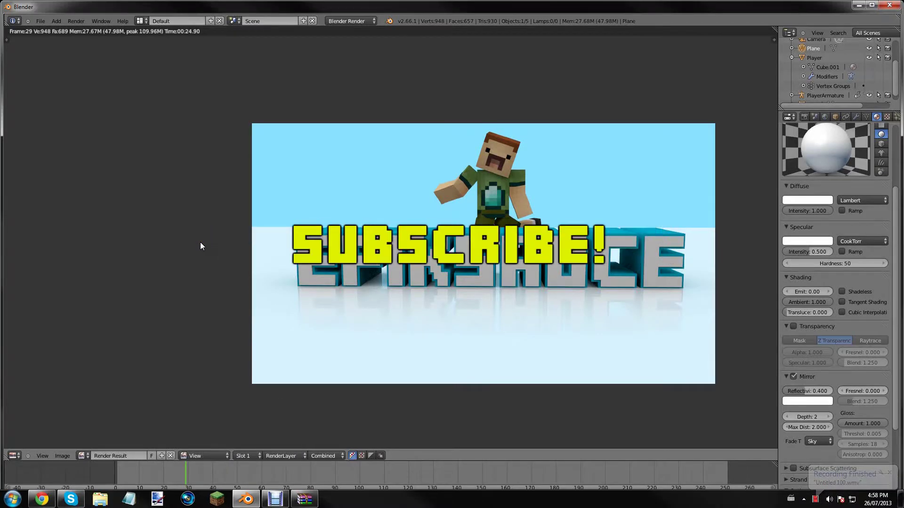
Bring up the Blender MineCraft Rig forum topic in Chrome and scroll to its download link
middle_click_drag(203, 250, 158, 235)
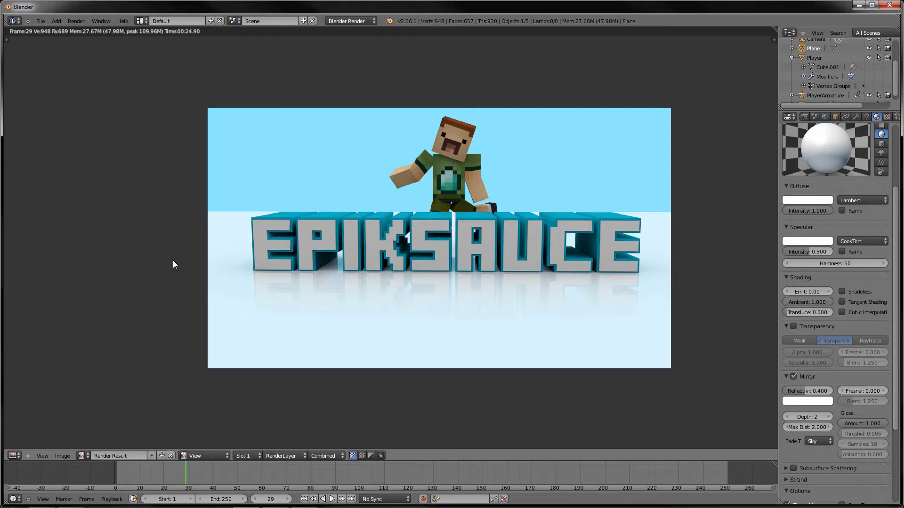
middle_click_drag(172, 256, 163, 257)
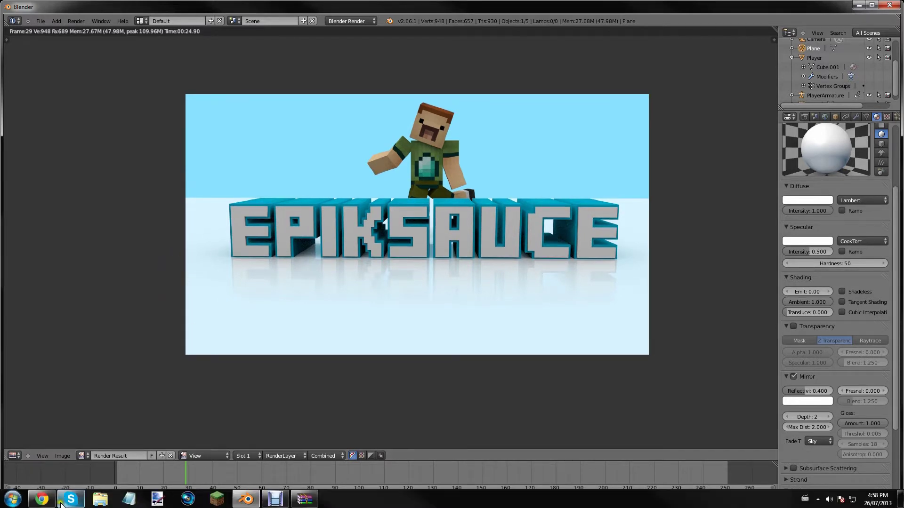
left_click(41, 499)
left_click(321, 6)
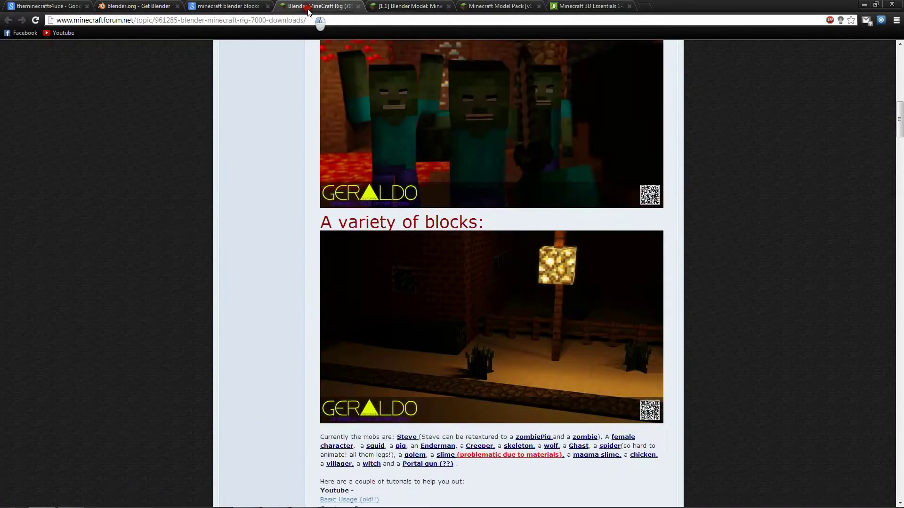
scroll(390, 216, "up", 6)
scroll(390, 216, "up", 8)
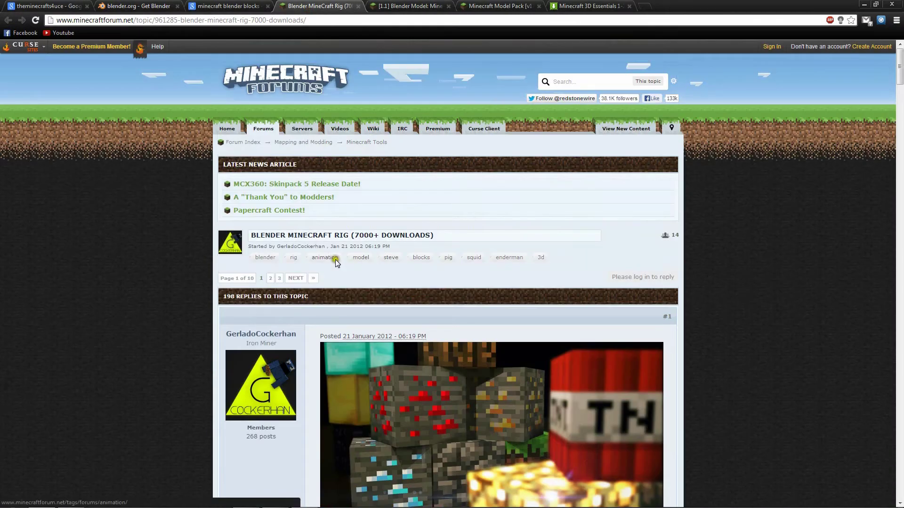
scroll(282, 282, "down", 12)
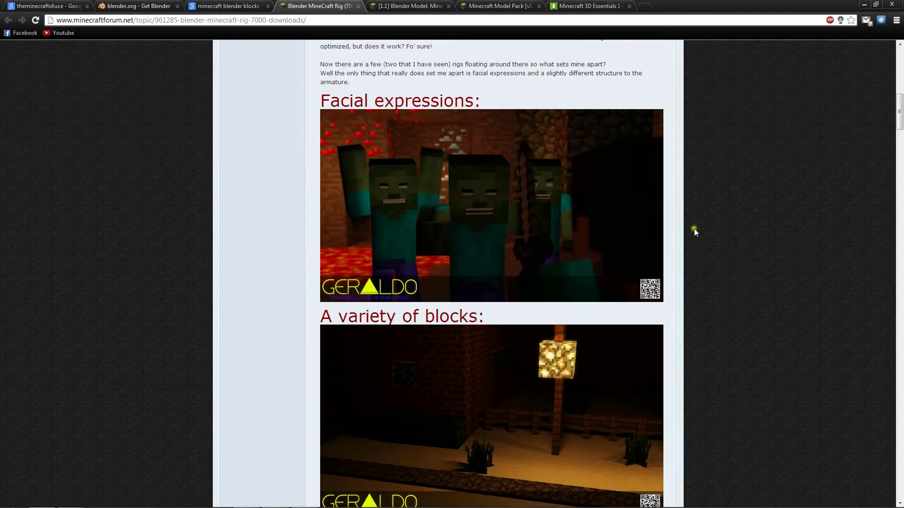
scroll(800, 254, "down", 8)
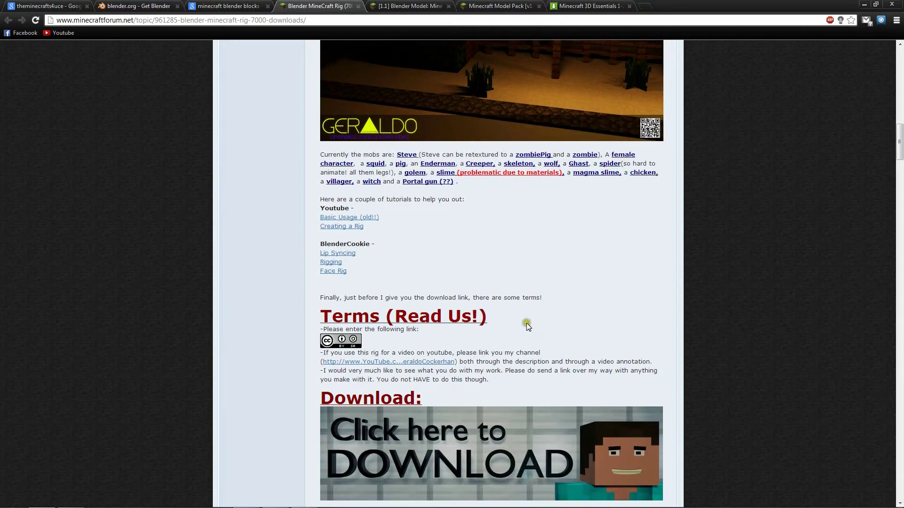
scroll(363, 277, "down", 1)
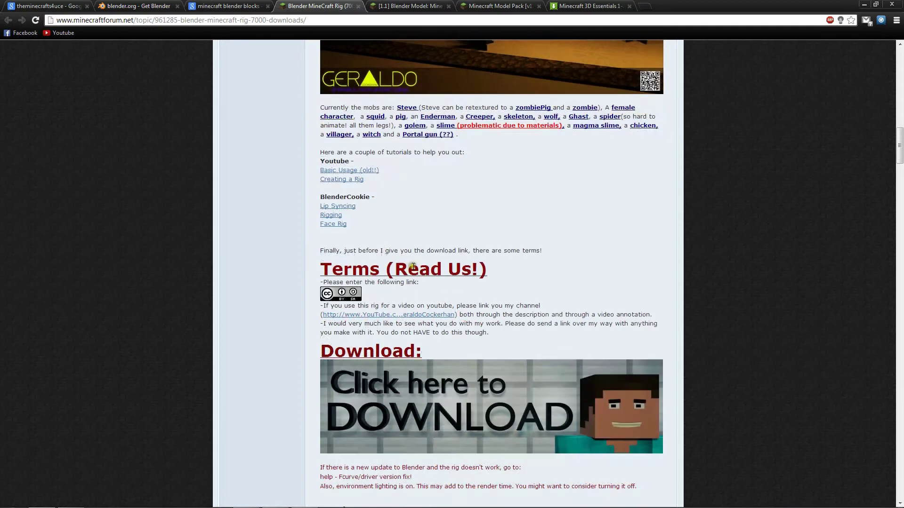
scroll(412, 266, "down", 3)
Download the MC Rigs 29/12/12.zip archive from MediaFire without auto-opening it
left_click(444, 260)
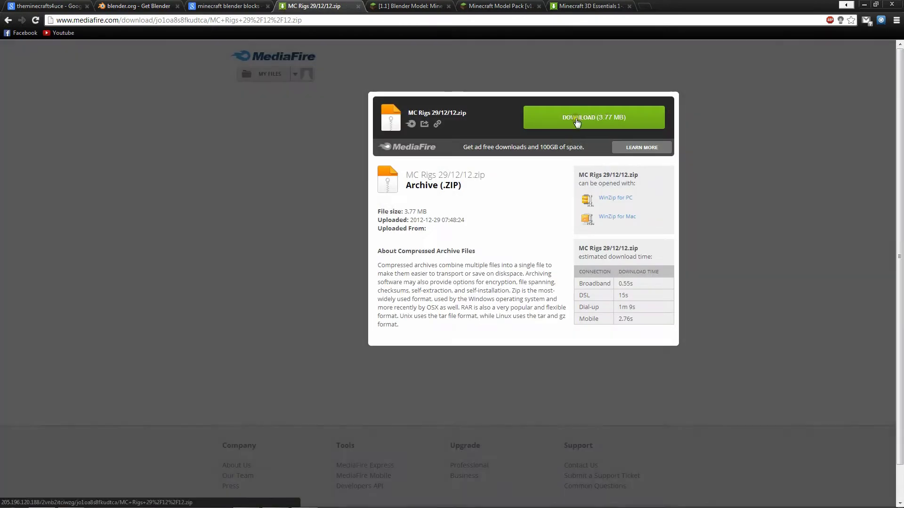
left_click(572, 119)
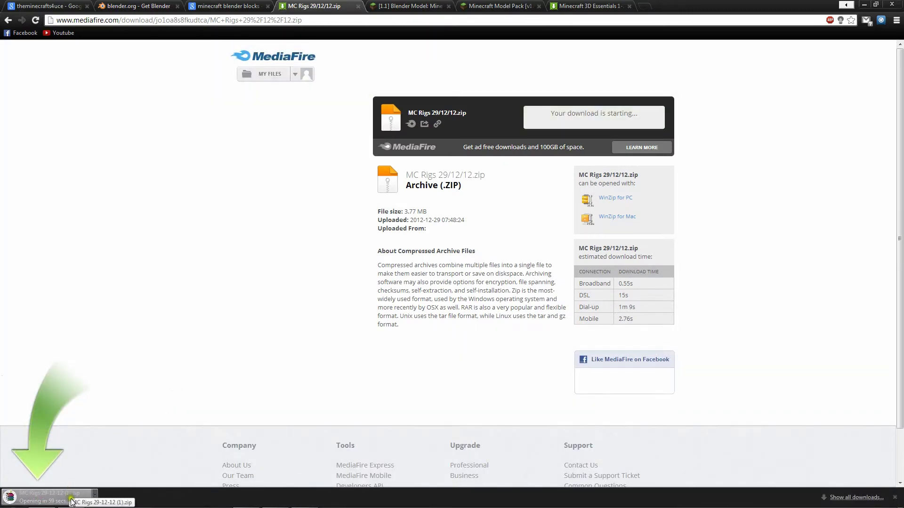
left_click(39, 488)
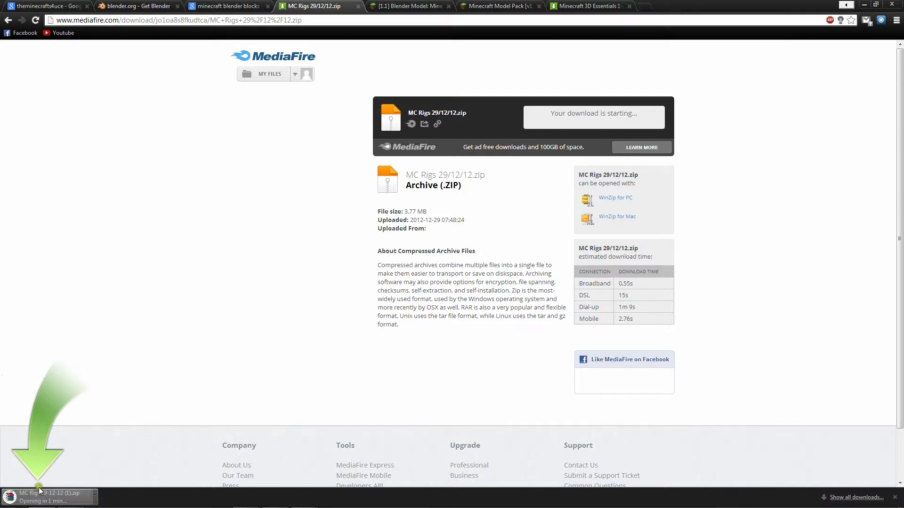
left_click(58, 490)
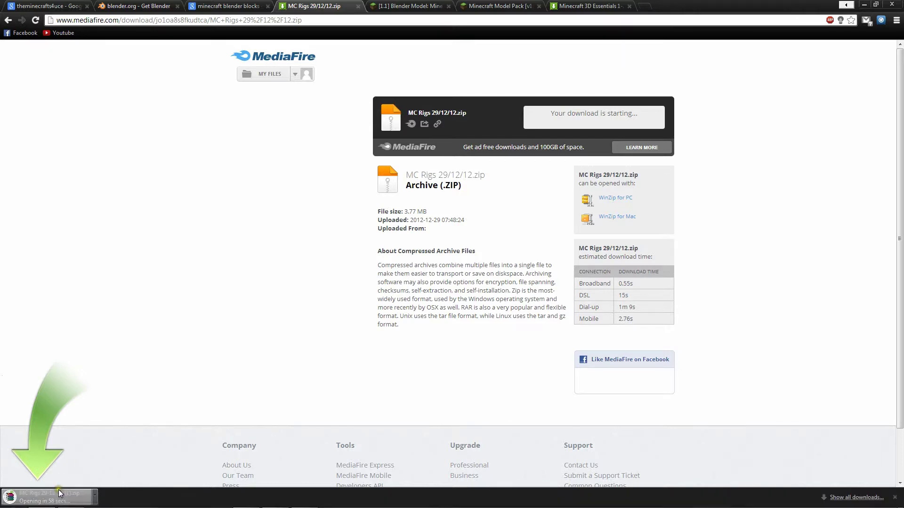
left_click(42, 504)
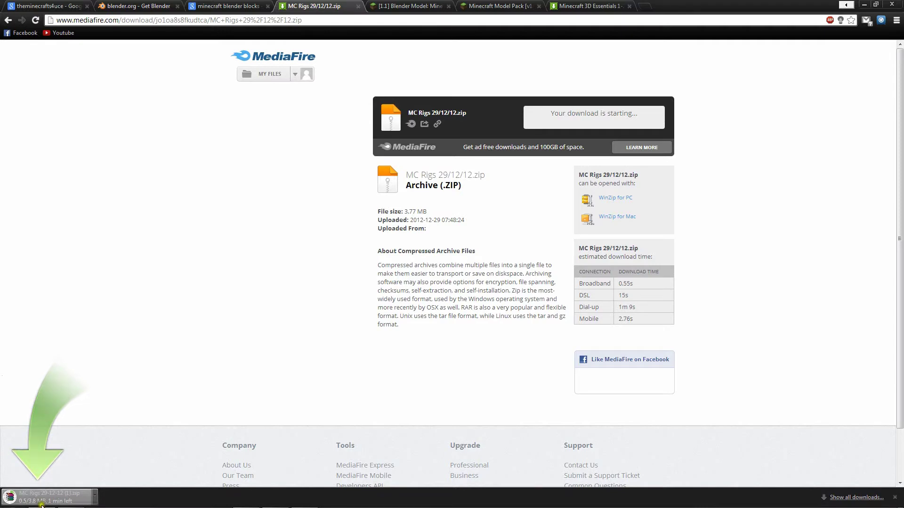
Find the MC Rigs 29-12-12 archive with an 'mc rig' Start search and open it
key("super")
type("m")
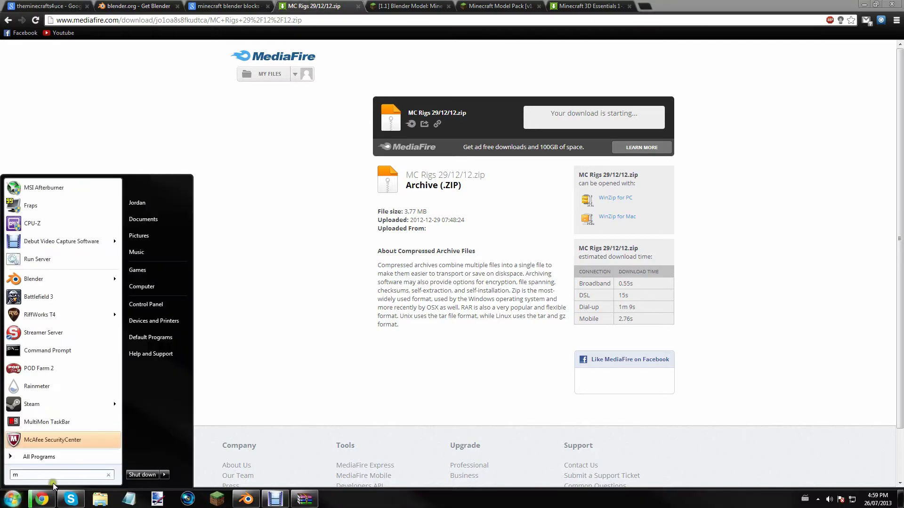
type("c rig")
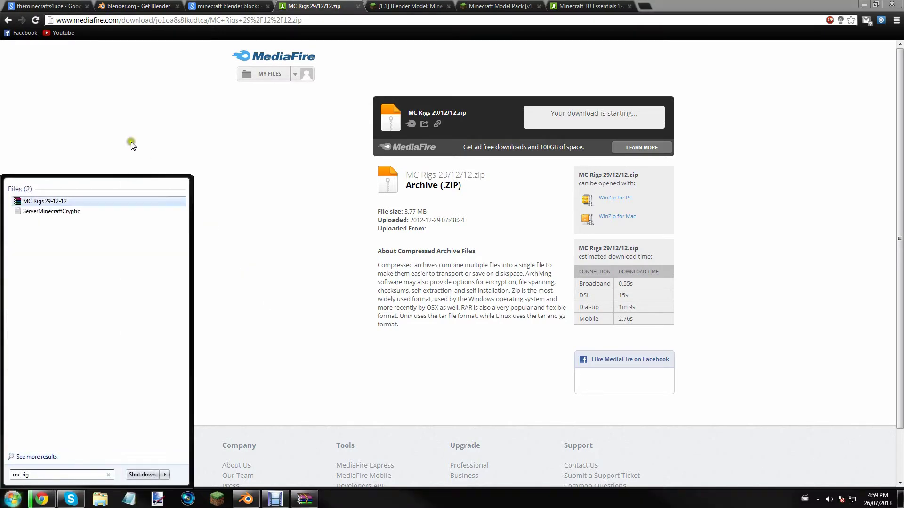
left_click(94, 201)
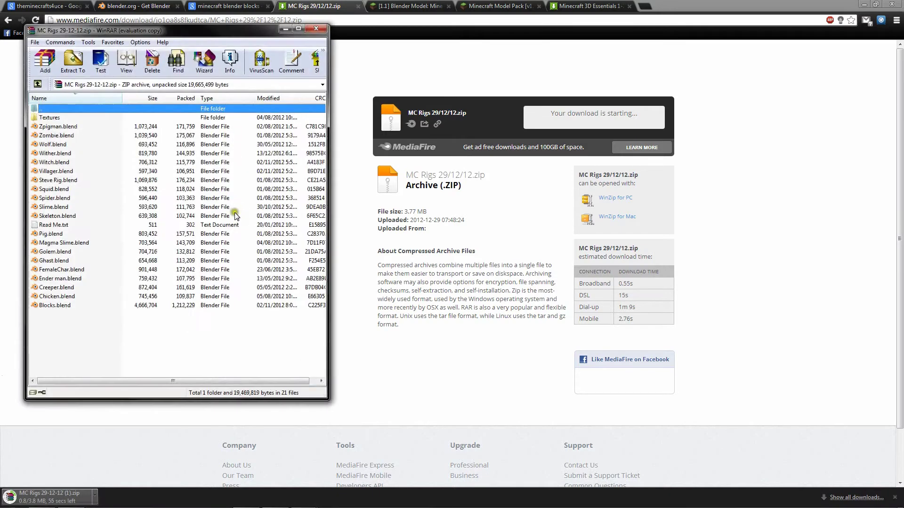
Dismiss WinRAR's evaluation reminder and select Blocks.blend in the archive
left_click(80, 321)
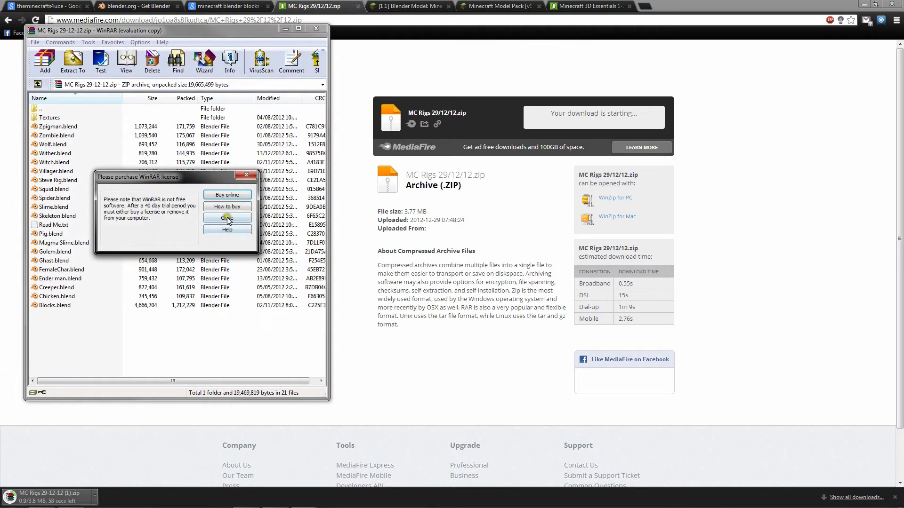
left_click(234, 209)
left_click(78, 243)
left_click(65, 154)
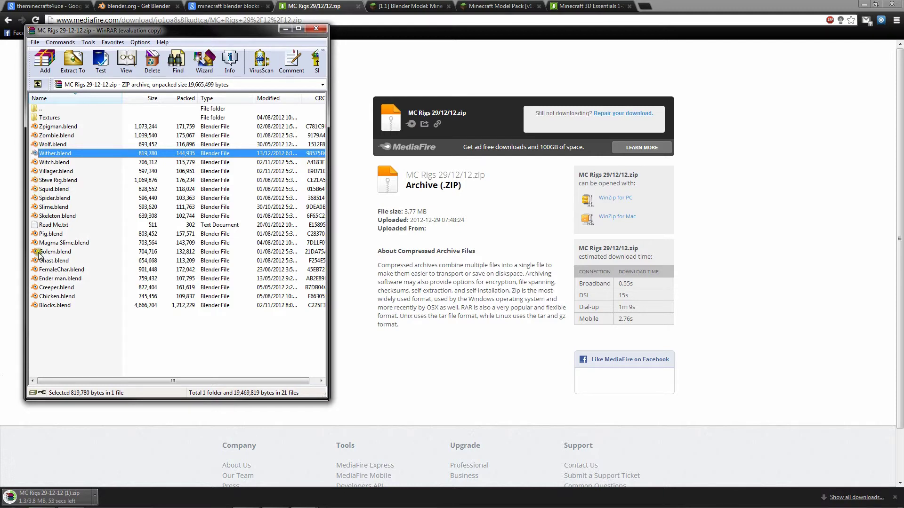
left_click(56, 261)
left_click(60, 304)
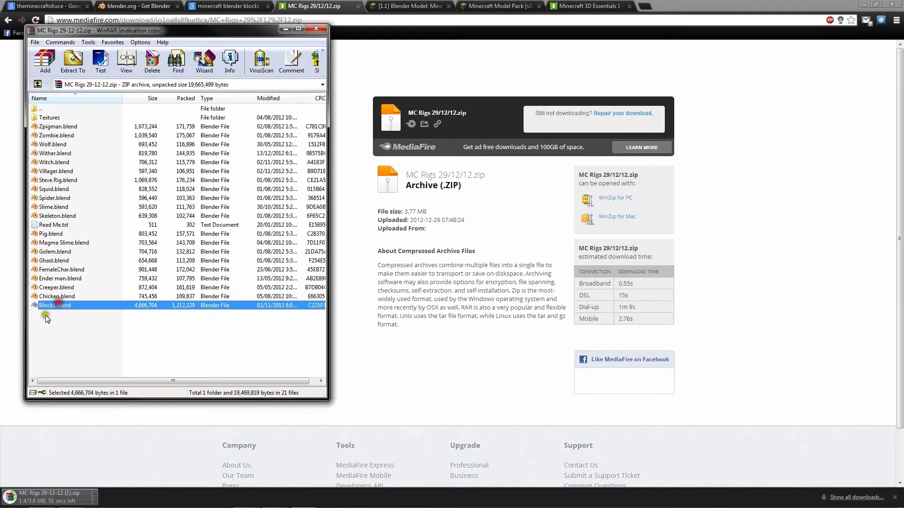
double_click(60, 304)
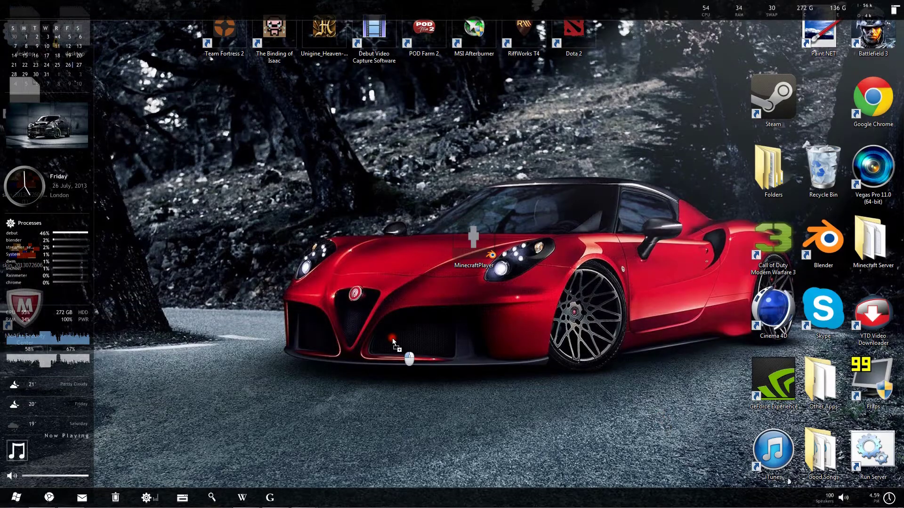
Drag Blocks.blend onto the desktop just below MinecraftPlayer and return to Blender
left_click_drag(392, 340, 436, 348)
left_click_drag(426, 379, 476, 308)
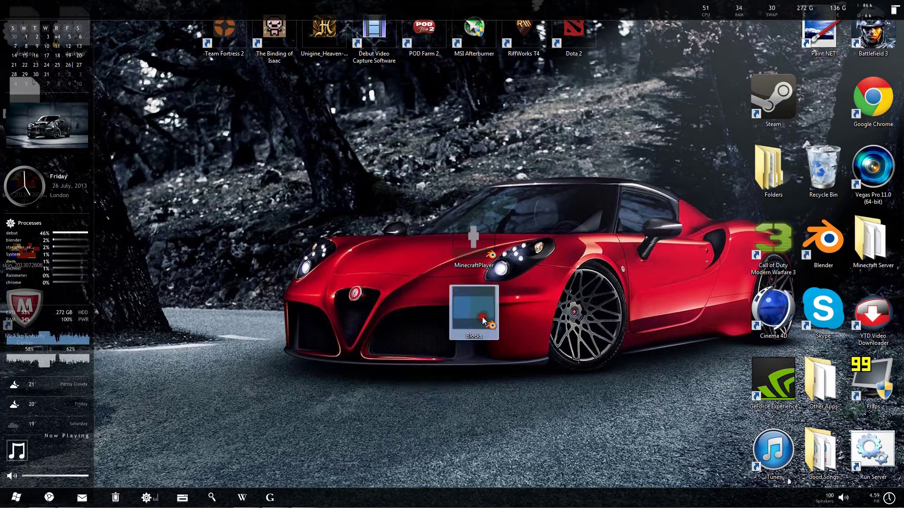
mouse_move(293, 507)
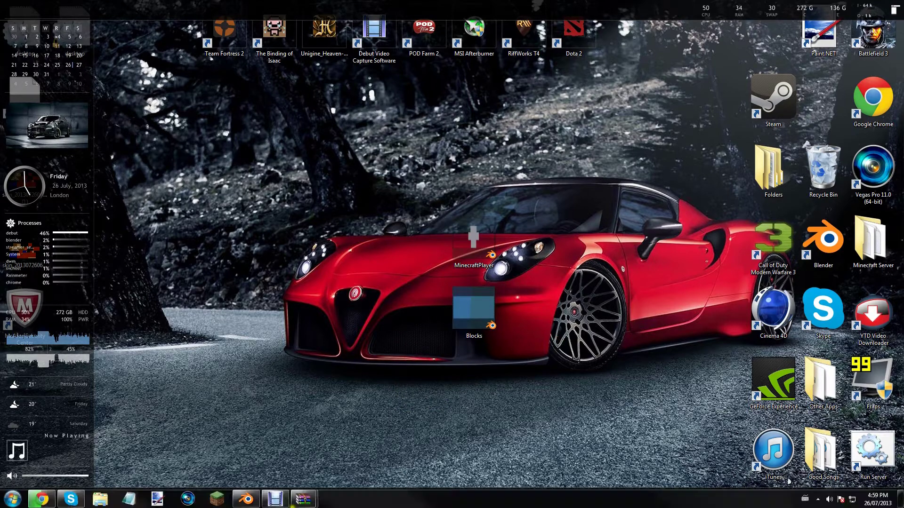
left_click(246, 499)
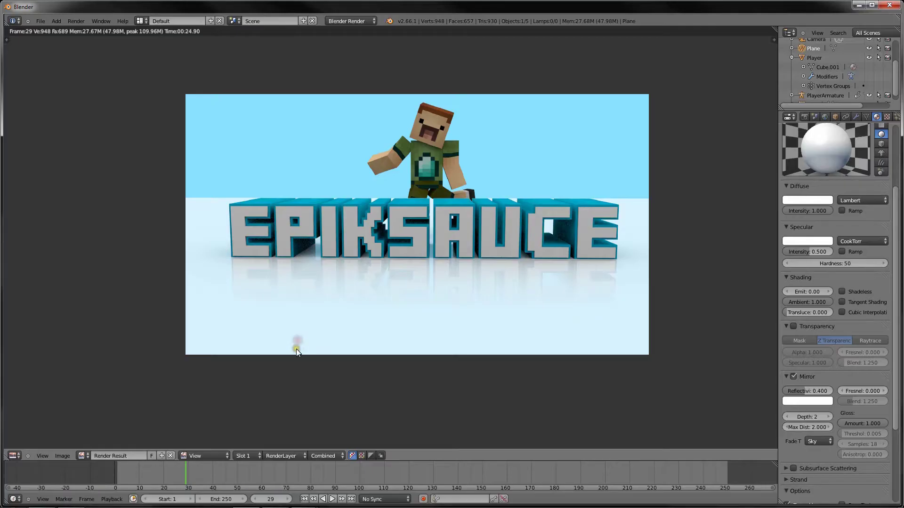
Close the render and browse Append to the Object folder of the desktop's Blocks.blend
key("Escape")
middle_click_drag(251, 245, 337, 212)
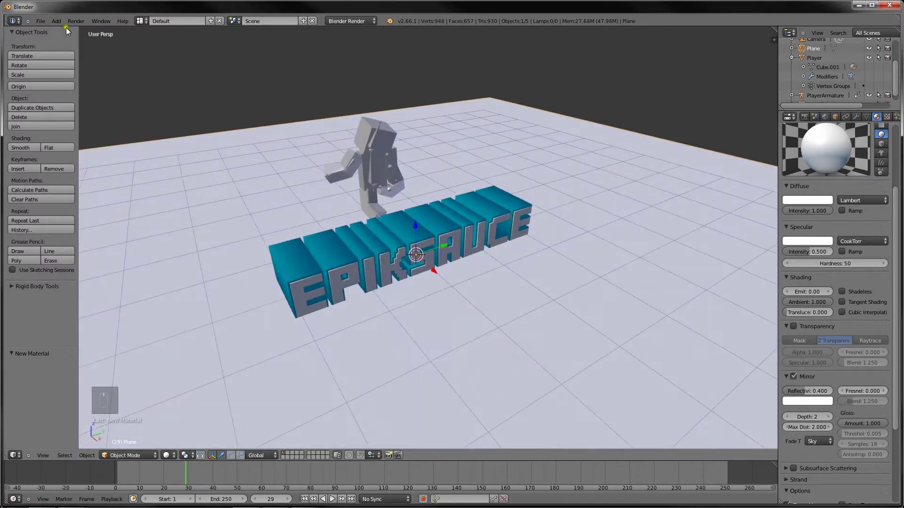
left_click(41, 21)
left_click(60, 152)
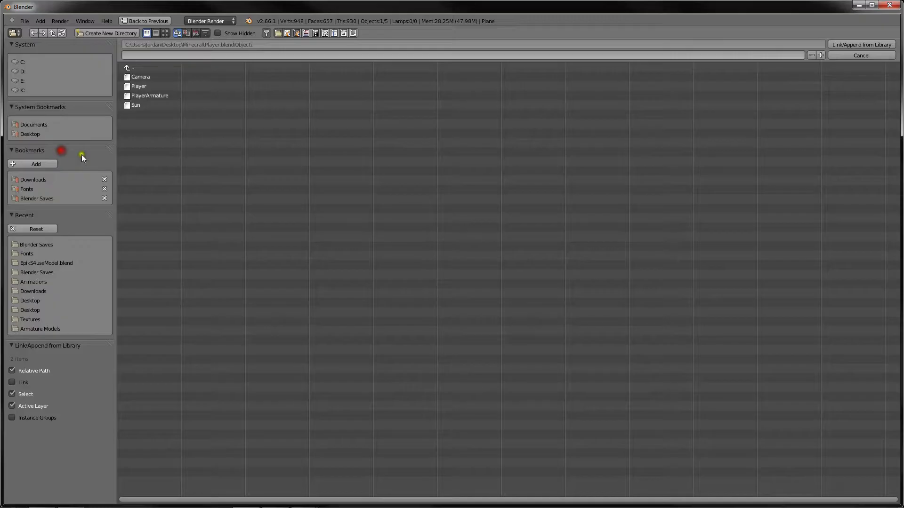
left_click(30, 135)
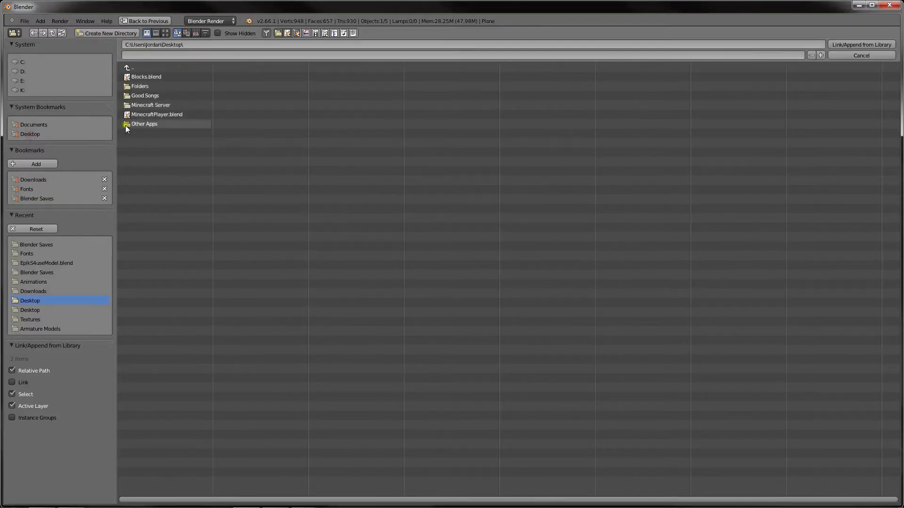
left_click(149, 77)
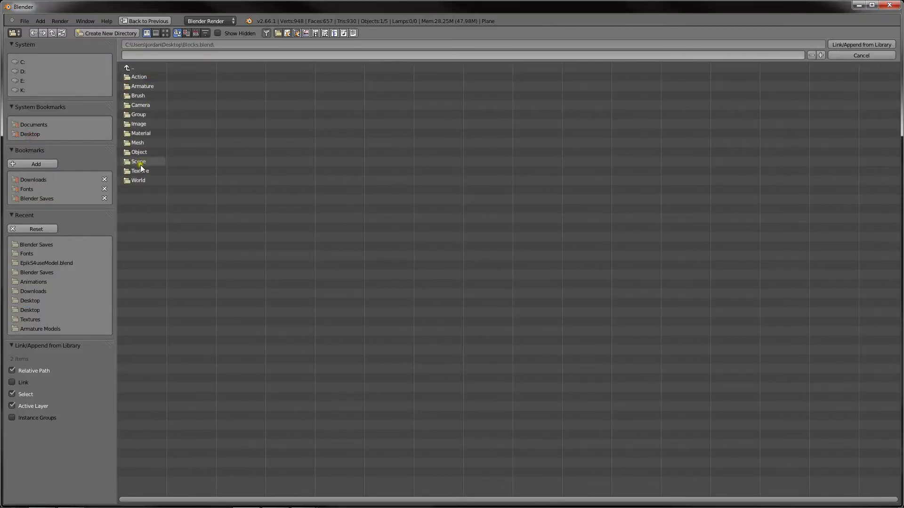
left_click(137, 150)
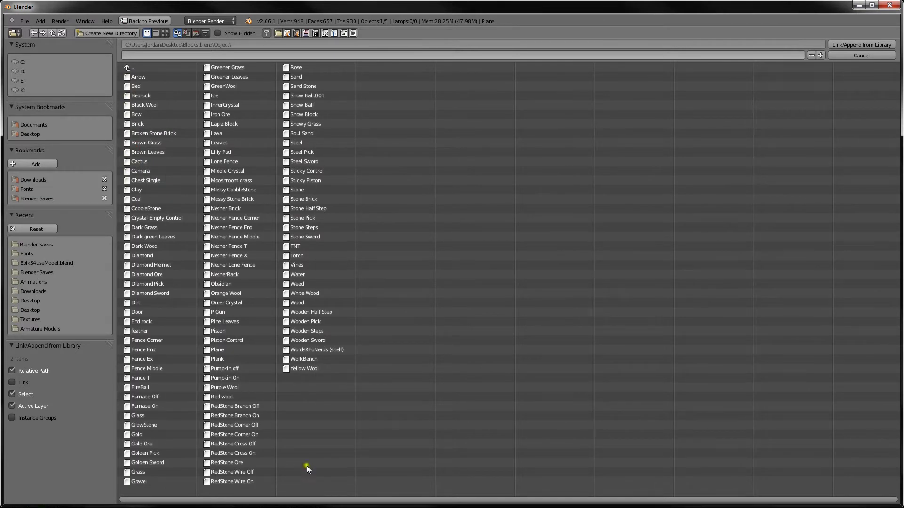
Append the Grass object from Blocks.blend into the scene
left_click_drag(376, 479, 377, 416)
right_click(377, 416)
left_click(141, 472)
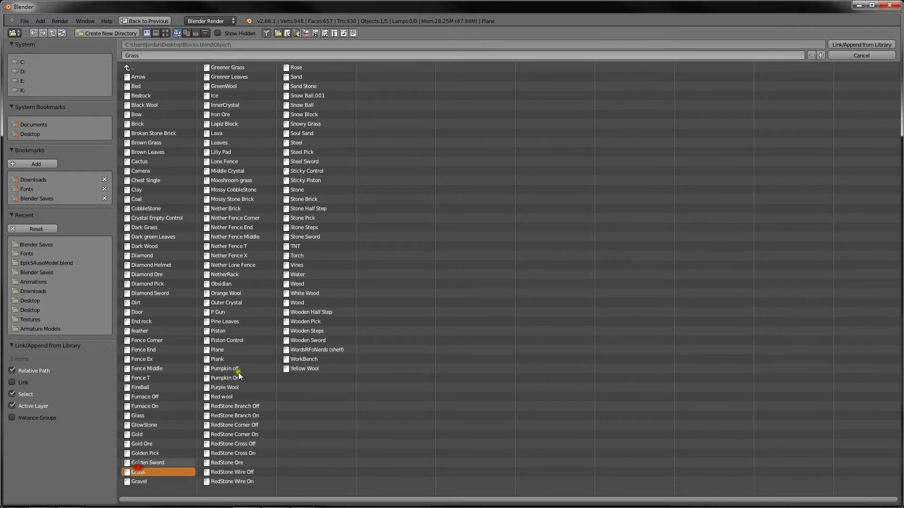
left_click(845, 45)
middle_click_drag(424, 165, 562, 235)
Move the grass block near the plane's centre and check it with a test render
key("g")
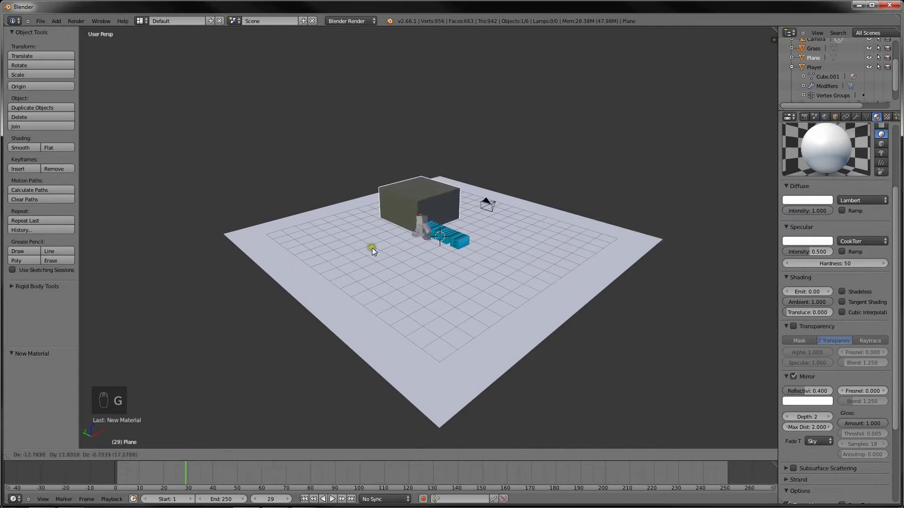
left_click(396, 248)
middle_click_drag(400, 247, 281, 257)
key("g")
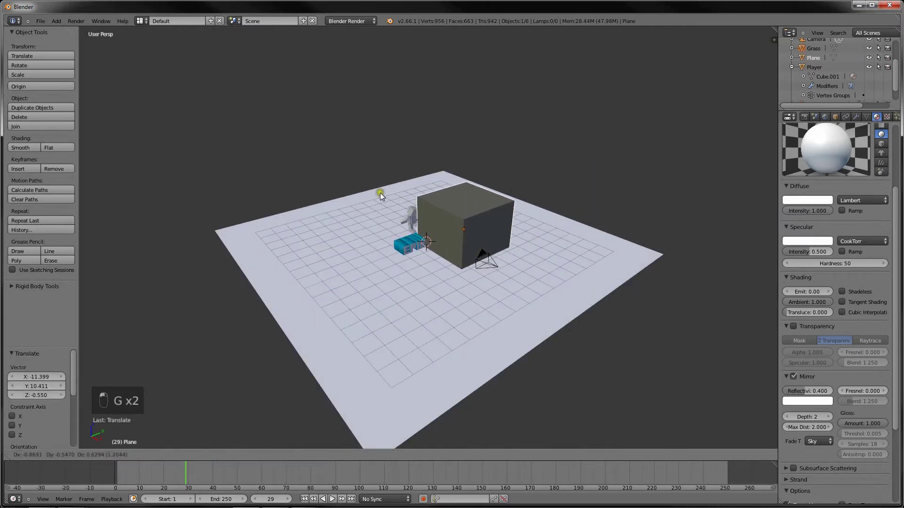
left_click(375, 191)
key("F12")
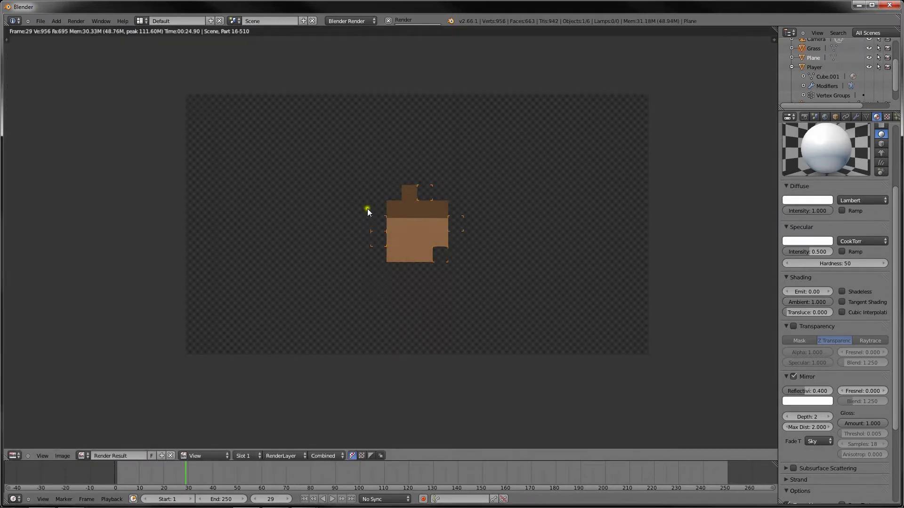
key("Escape")
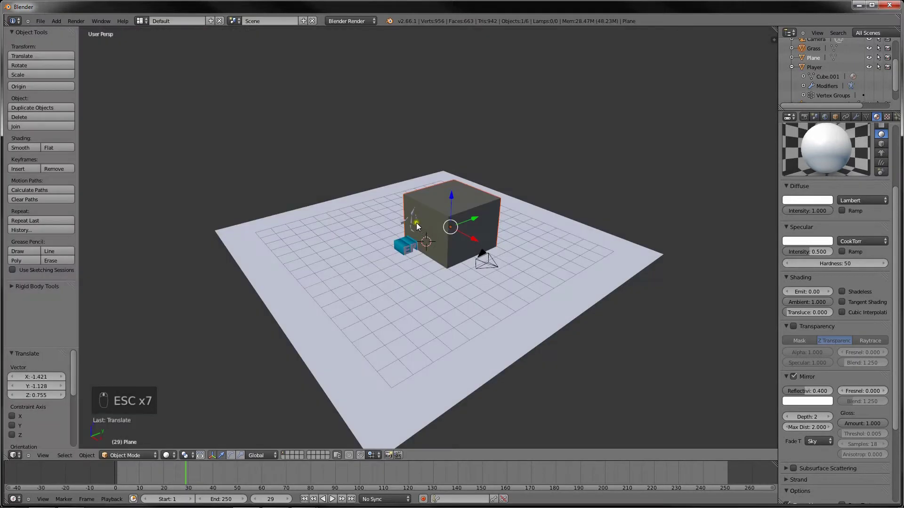
mouse_move(416, 222)
middle_mouse_down()
mouse_move(397, 226)
mouse_move(387, 243)
mouse_move(411, 213)
middle_mouse_up()
scroll(387, 243, "up", 5)
Scale the grass block down to 0.164 and place it just above the EPIKSAUCE letters
key("s")
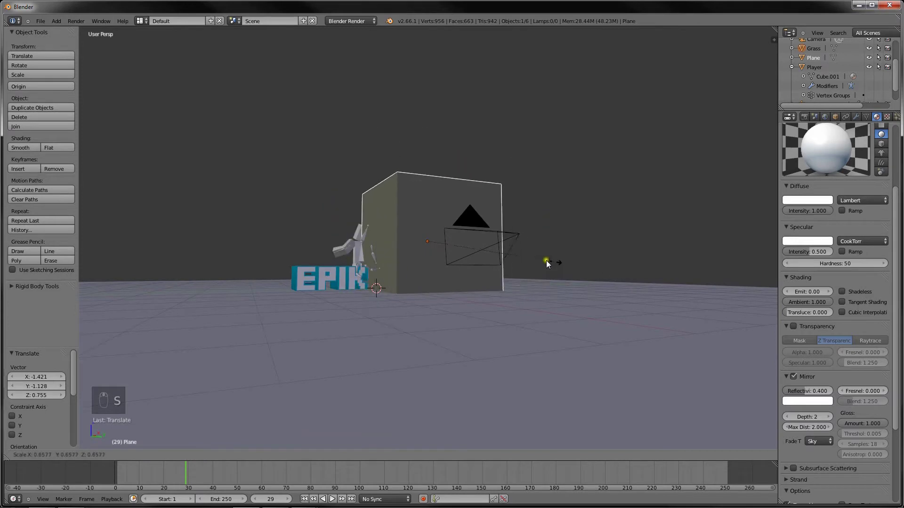
left_click(452, 269)
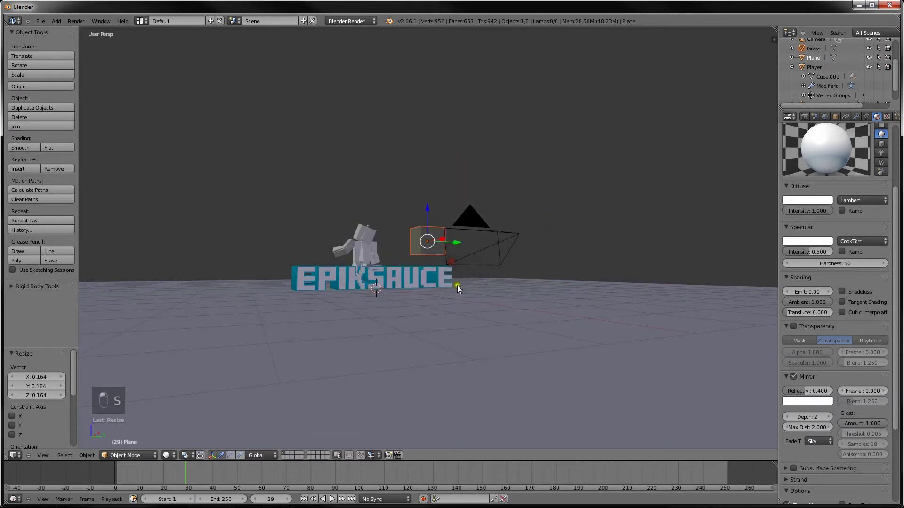
middle_click_drag(457, 285, 433, 287)
key("g")
left_click(385, 301)
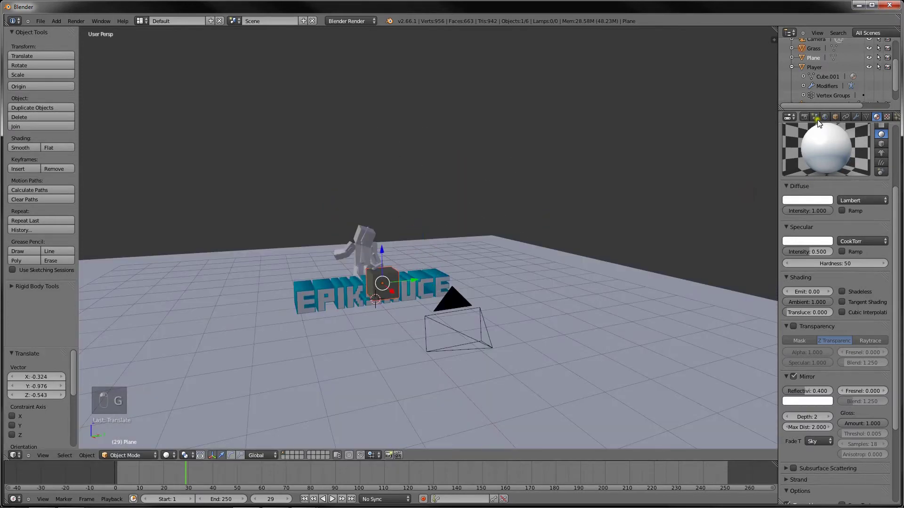
Set the render resolution to 50% and render a preview of the grass block above EPIKSAUCE
left_click(804, 117)
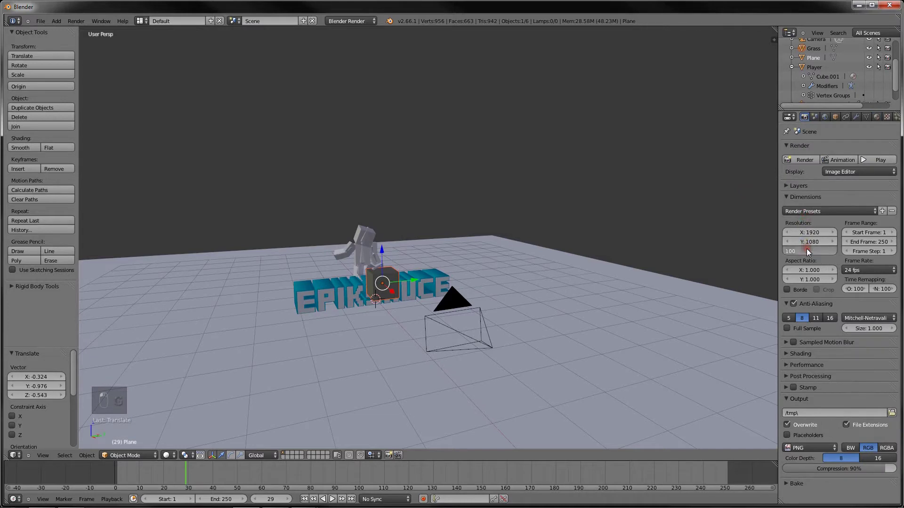
type("50")
key("Return")
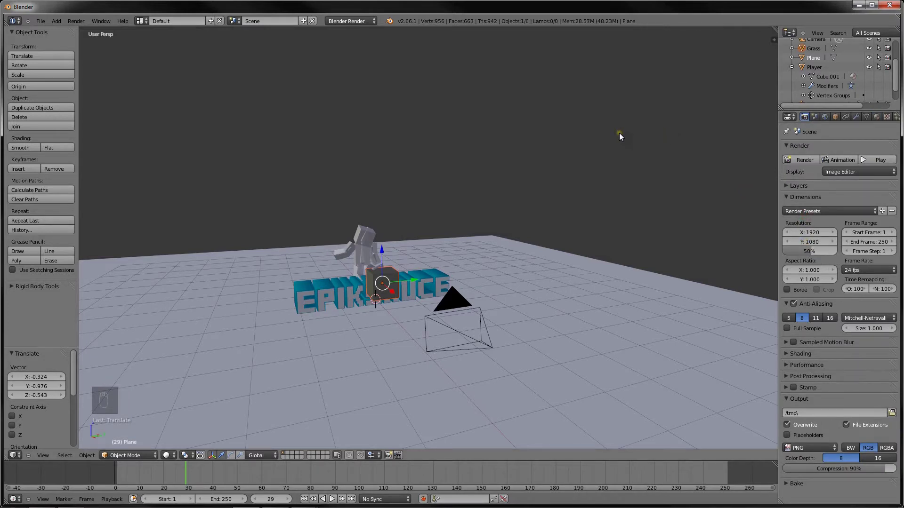
key("F12")
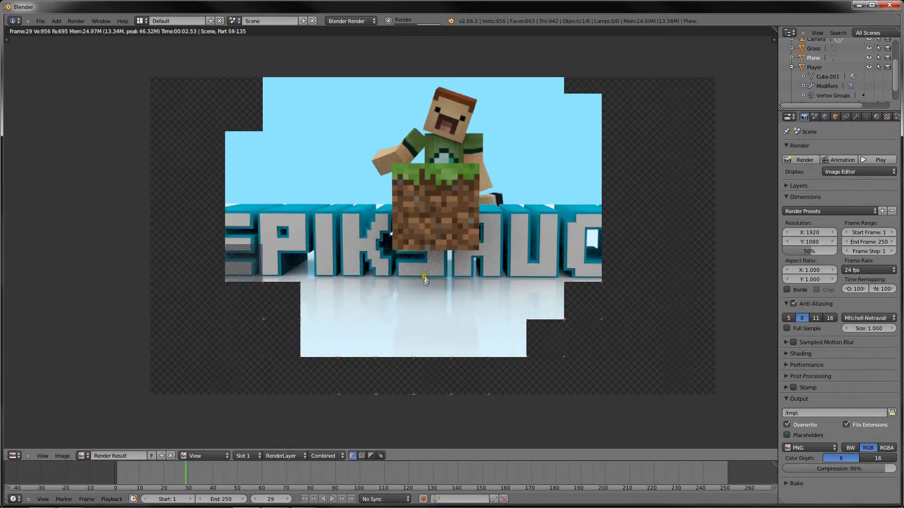
middle_click_drag(459, 324, 445, 265)
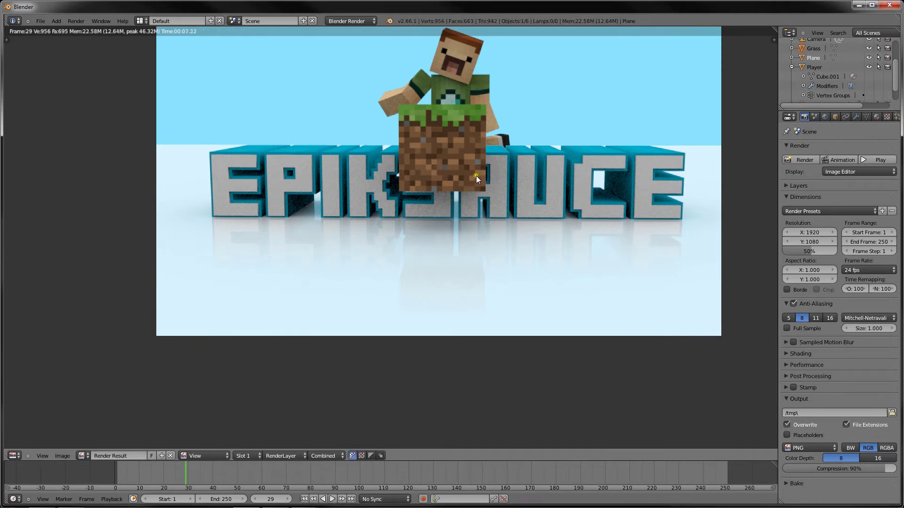
key("Escape")
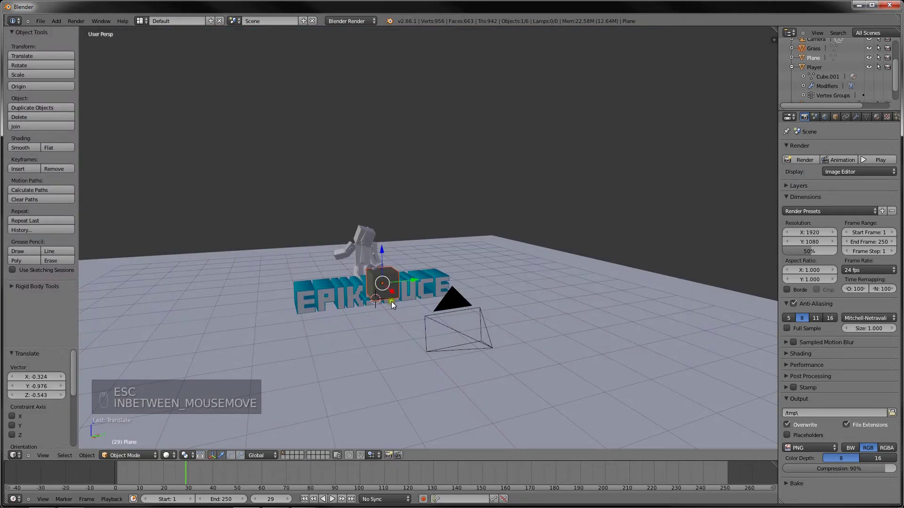
middle_click_drag(391, 302, 419, 269)
Select the grass block and add a second material slot beneath its Block Material
scroll(459, 292, "up", 6)
scroll(469, 253, "up", 5)
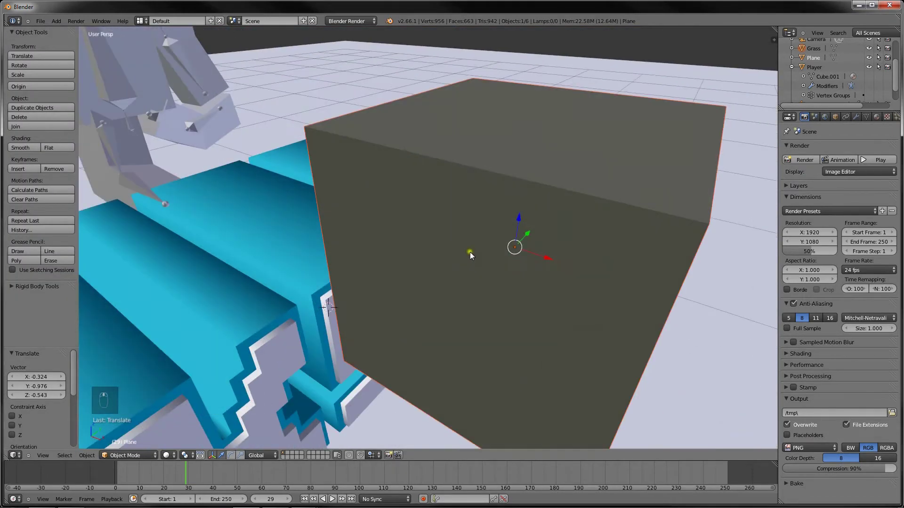
middle_click_drag(453, 250, 439, 236)
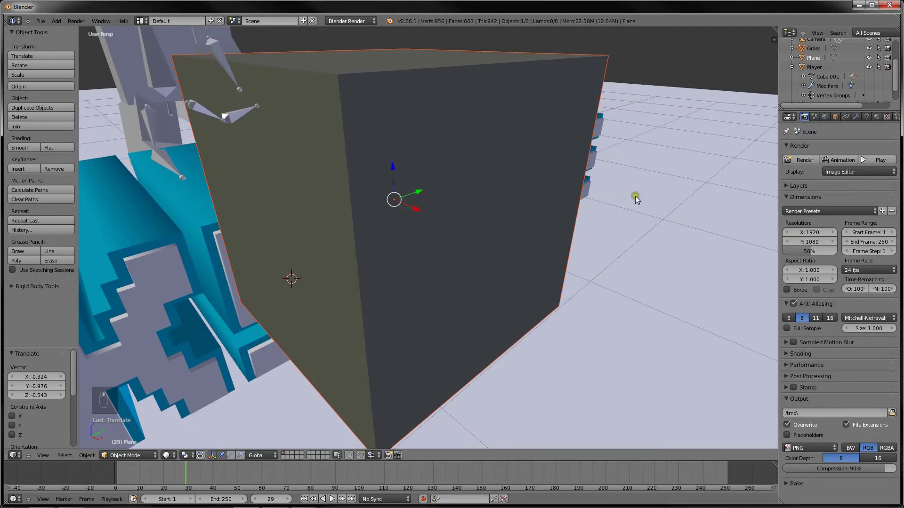
left_click(877, 117)
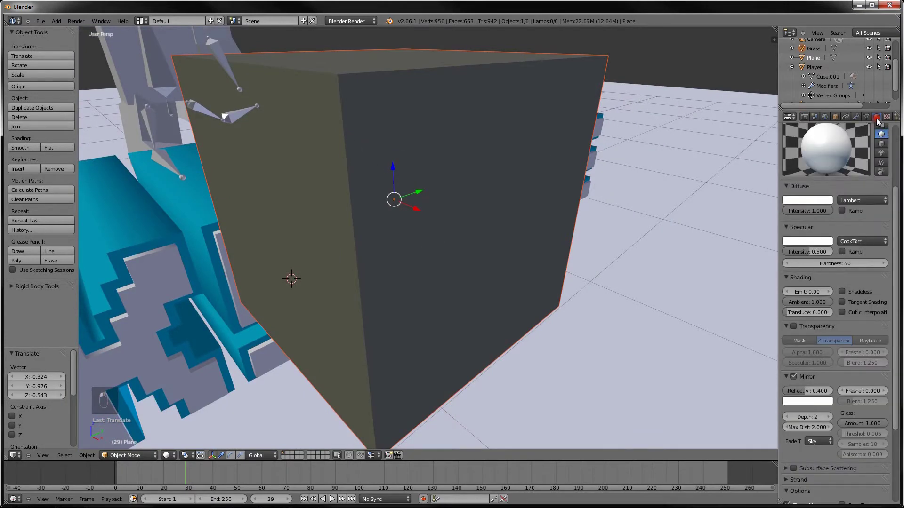
right_click(468, 179)
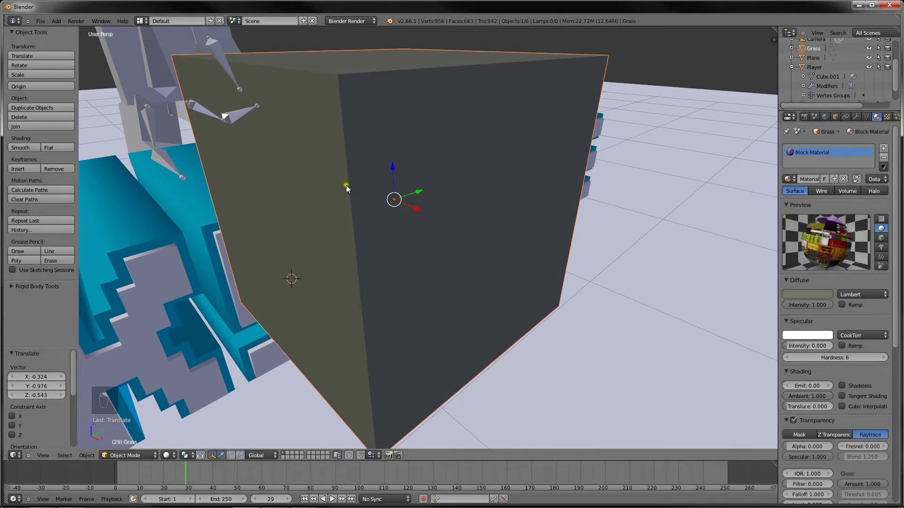
scroll(346, 185, "down", 5)
middle_click_drag(369, 189, 662, 195, "shift")
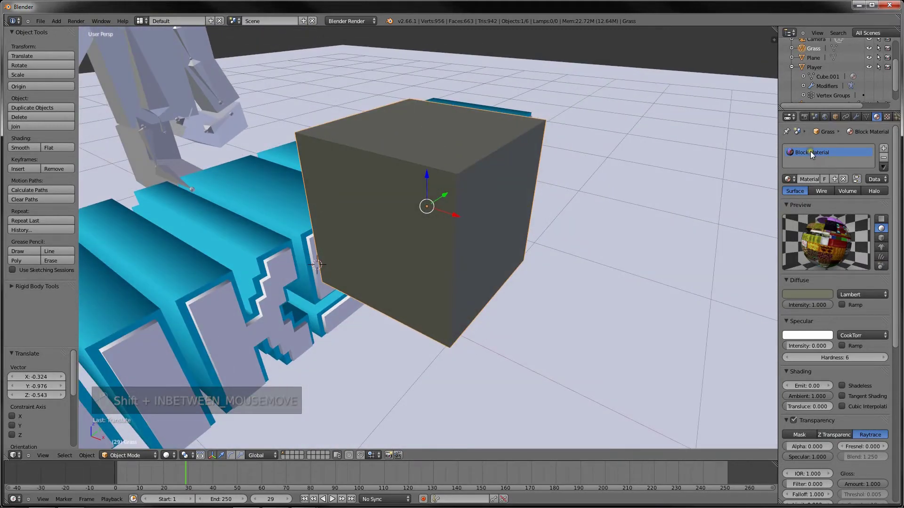
left_click(884, 148)
Create Material.004 with a cyan-blue diffuse colour and diffuse intensity 1.000
left_click(817, 179)
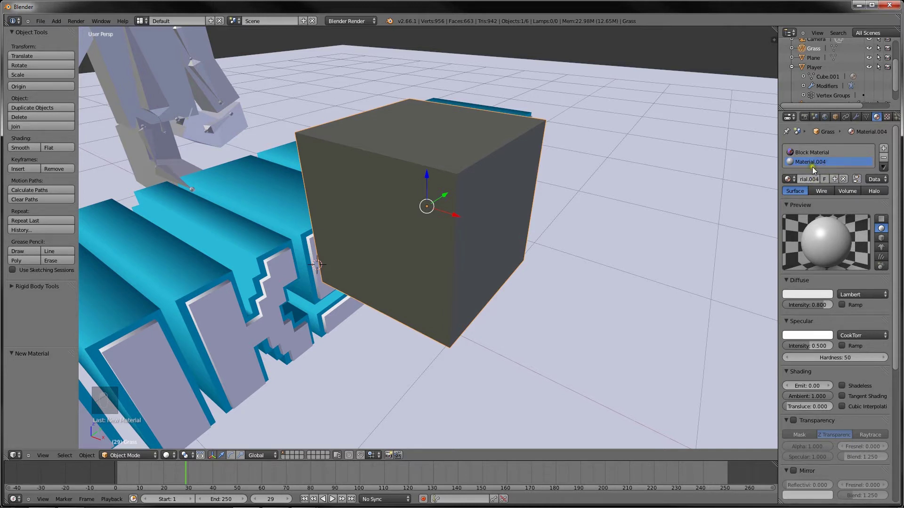
left_click(807, 292)
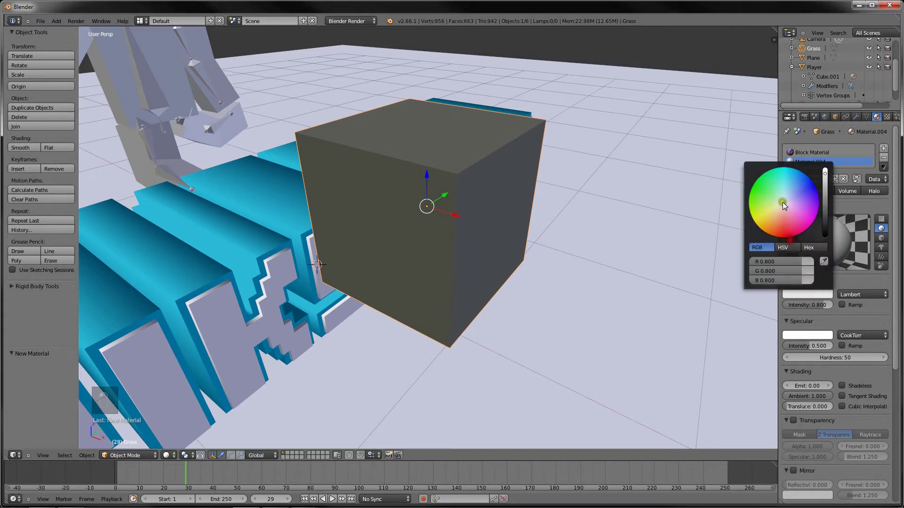
left_click_drag(783, 202, 795, 166)
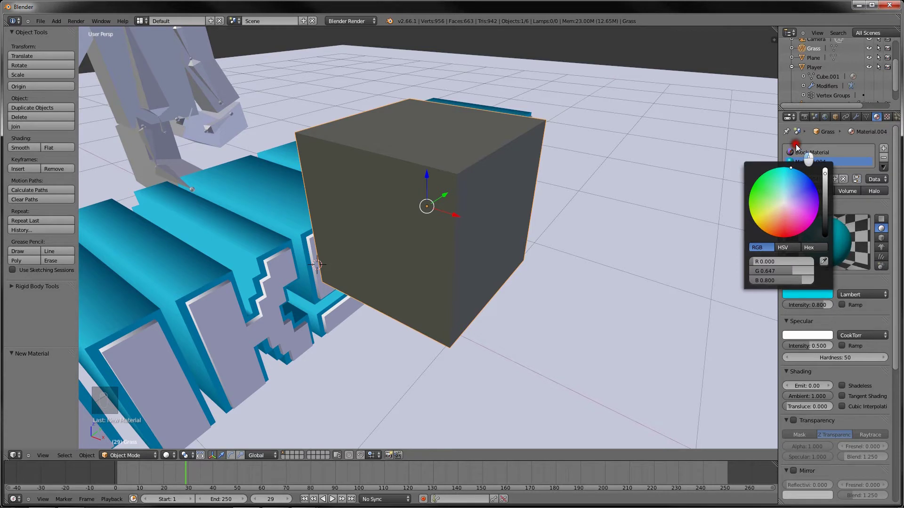
left_click_drag(796, 146, 797, 148)
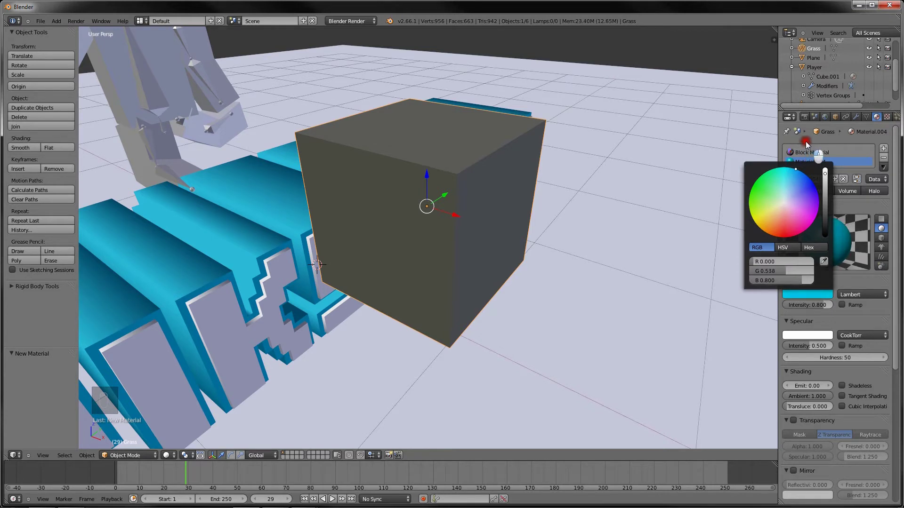
mouse_move(807, 144)
left_mouse_down()
mouse_move(815, 144)
mouse_move(810, 137)
left_mouse_up()
scroll(833, 330, "down", 3)
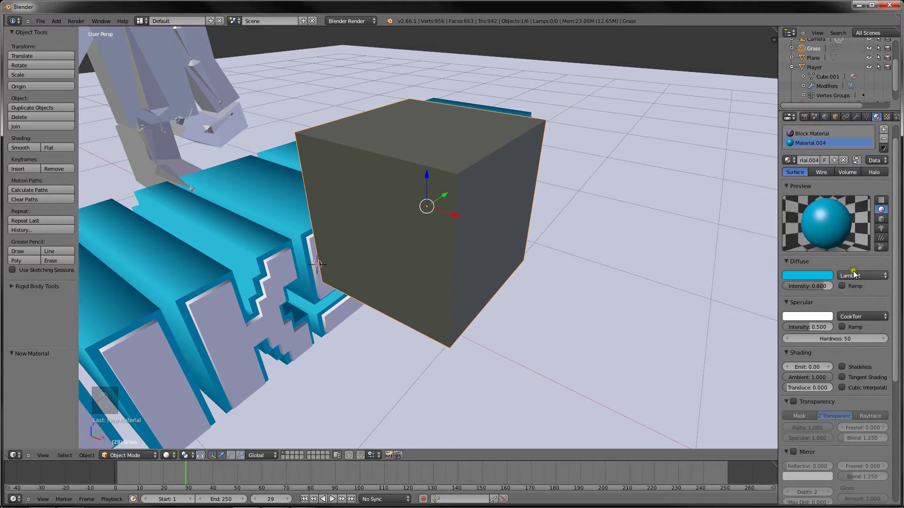
left_click_drag(801, 249, 831, 248)
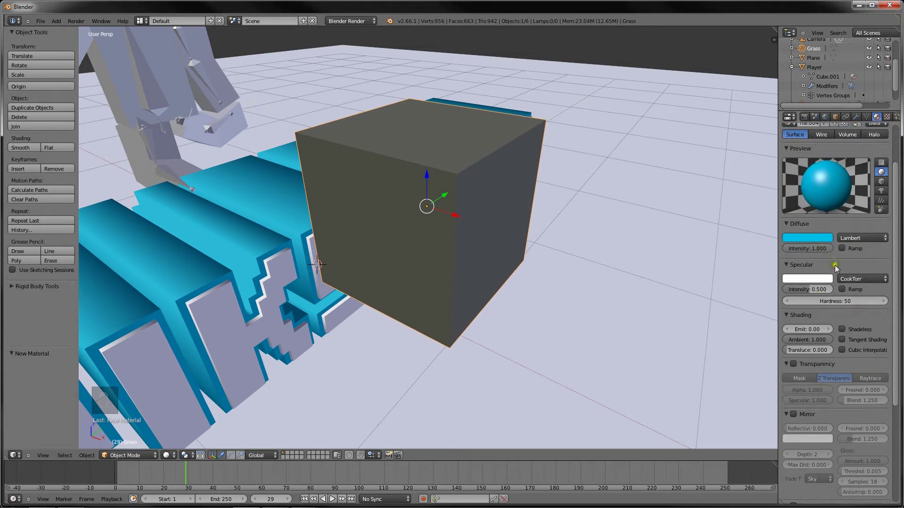
scroll(823, 350, "down", 2)
Enable mirror with reflectivity 0.600 and turn on transparency for Material.004
left_click(794, 377)
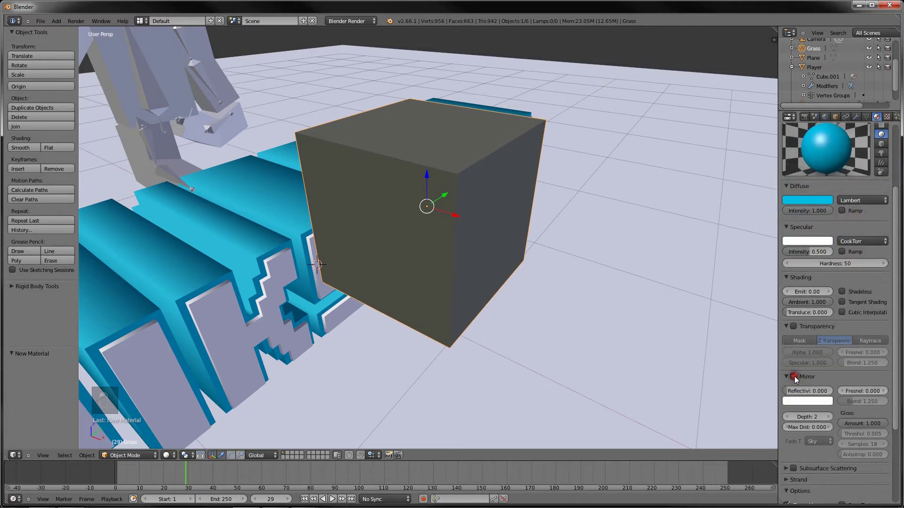
left_click(794, 327)
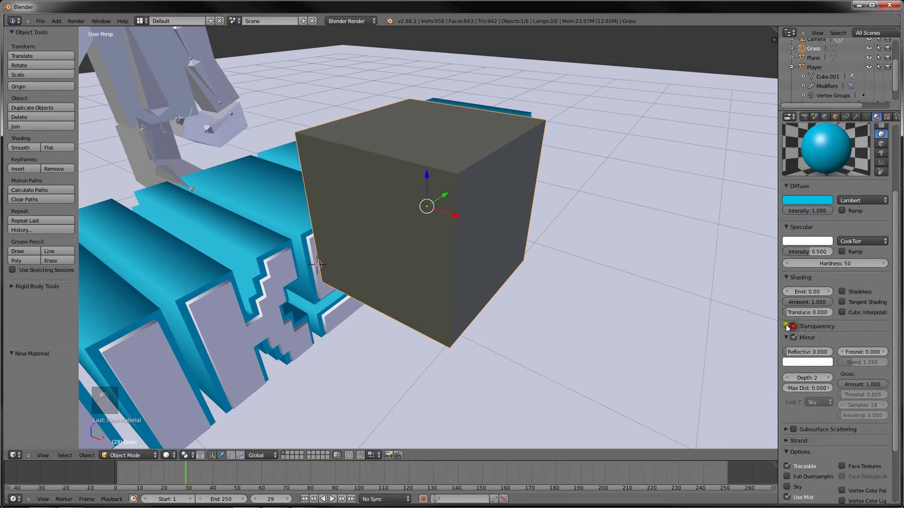
left_click(786, 327)
left_click(799, 391)
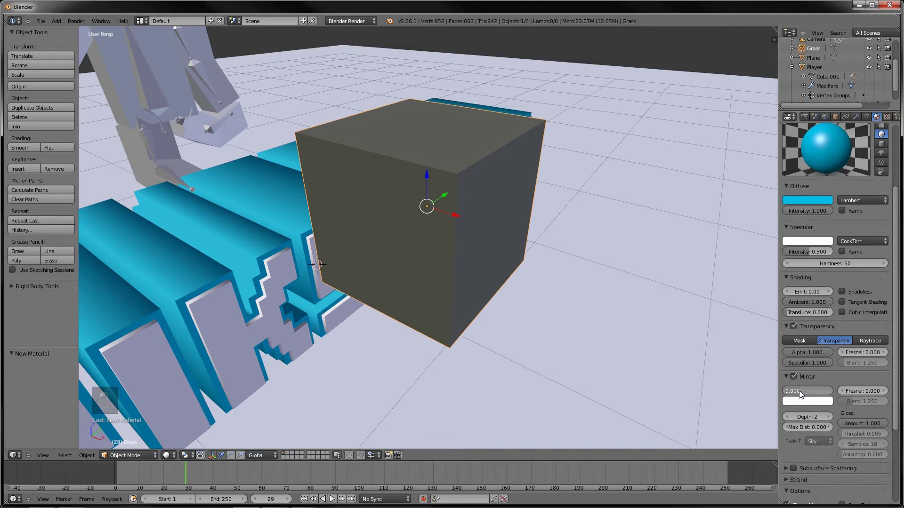
type("0.6")
key("Return")
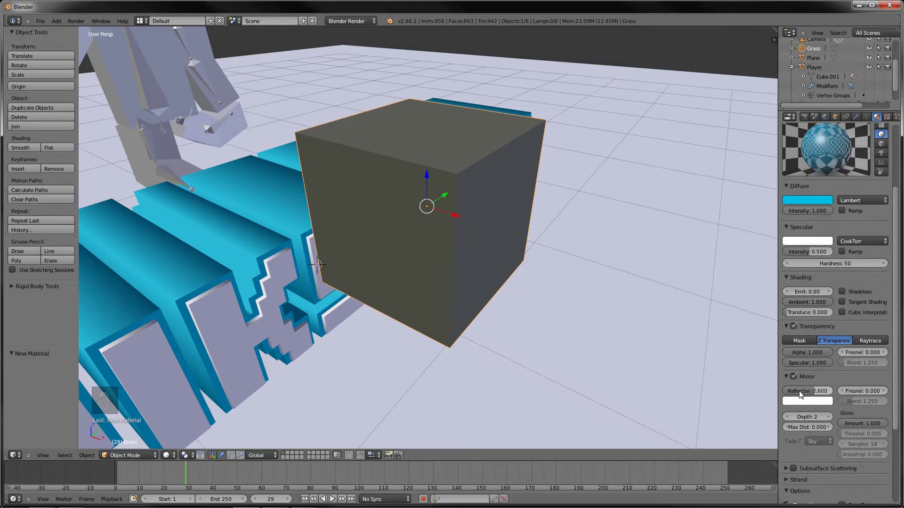
Switch transparency to Raytrace with alpha 0.800
left_click(858, 339)
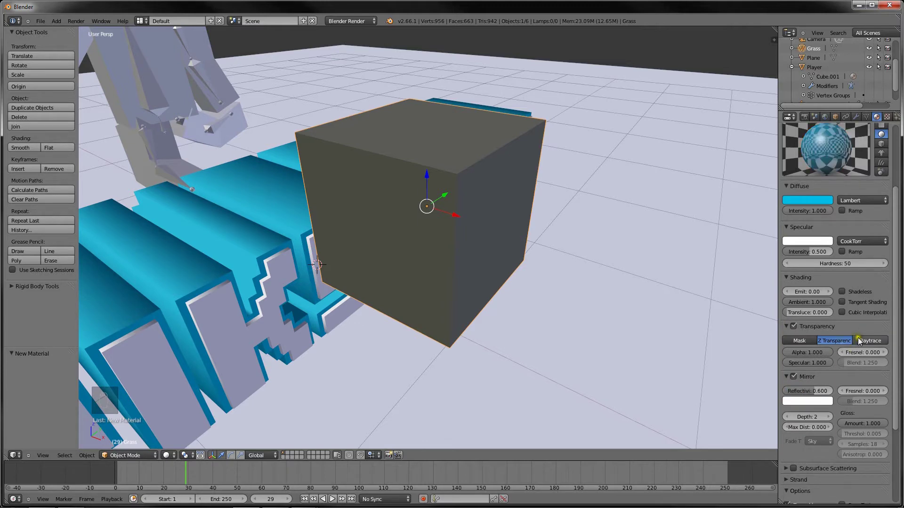
left_click(818, 354)
key("BackSpace")
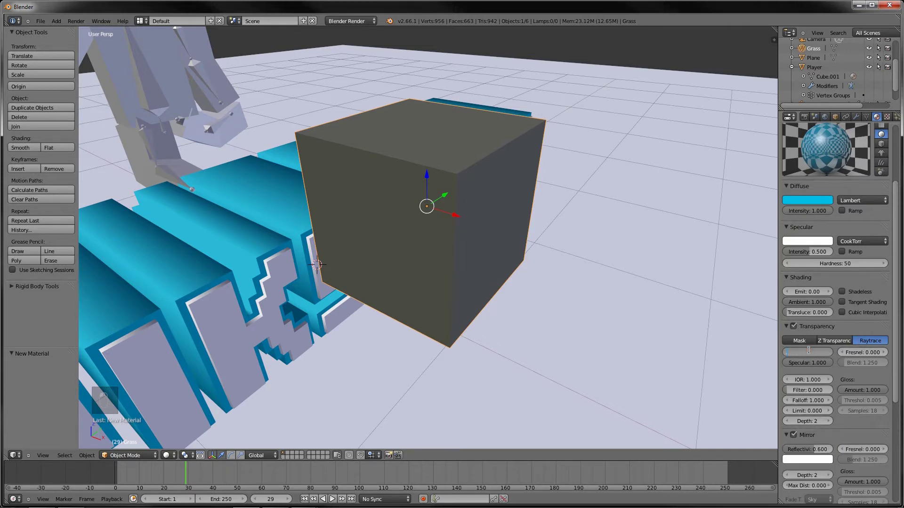
type("0.8")
key("Return")
key("F12")
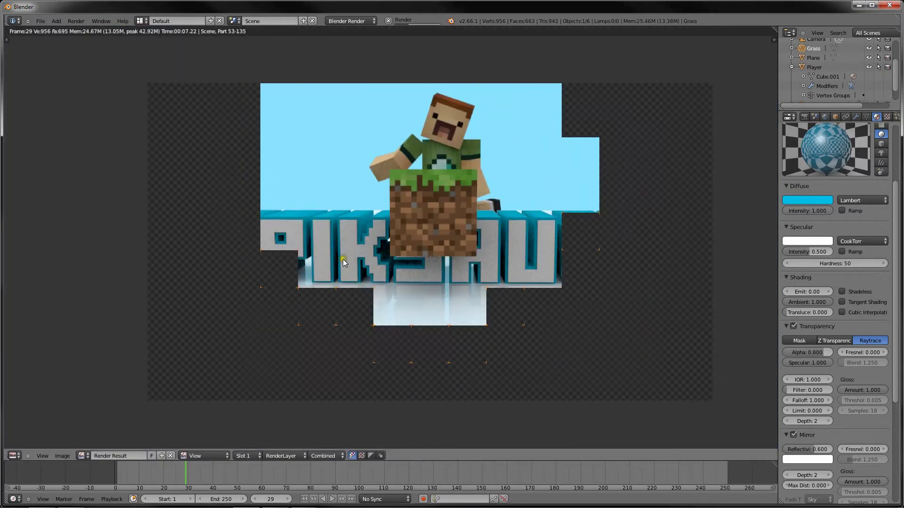
key("Escape")
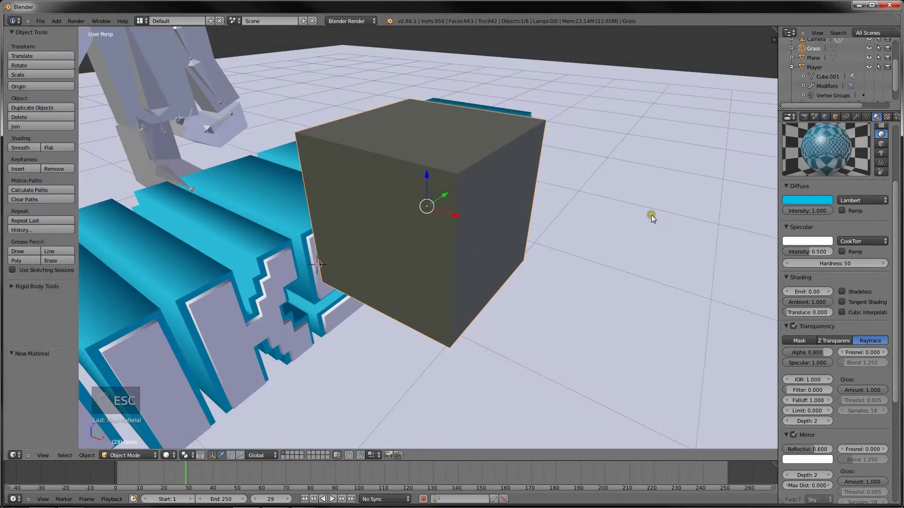
scroll(838, 247, "up", 5)
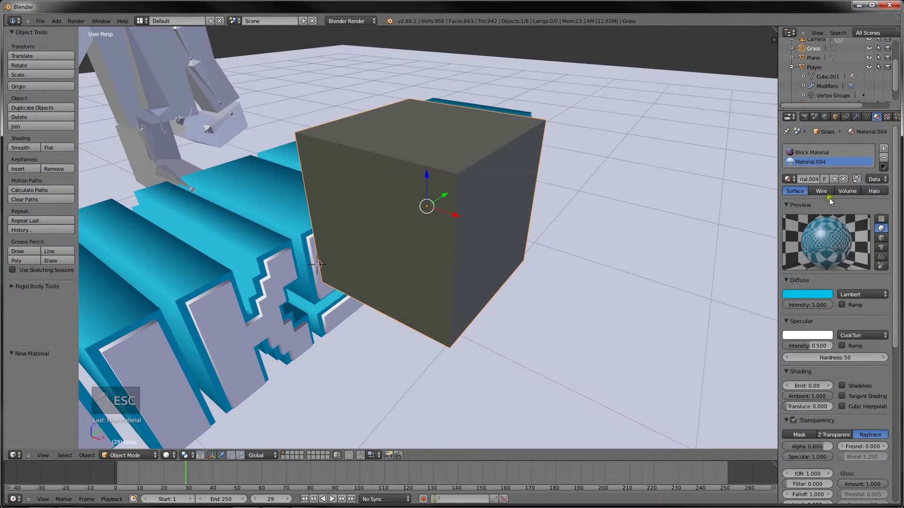
scroll(828, 197, "down", 4)
scroll(834, 320, "down", 6)
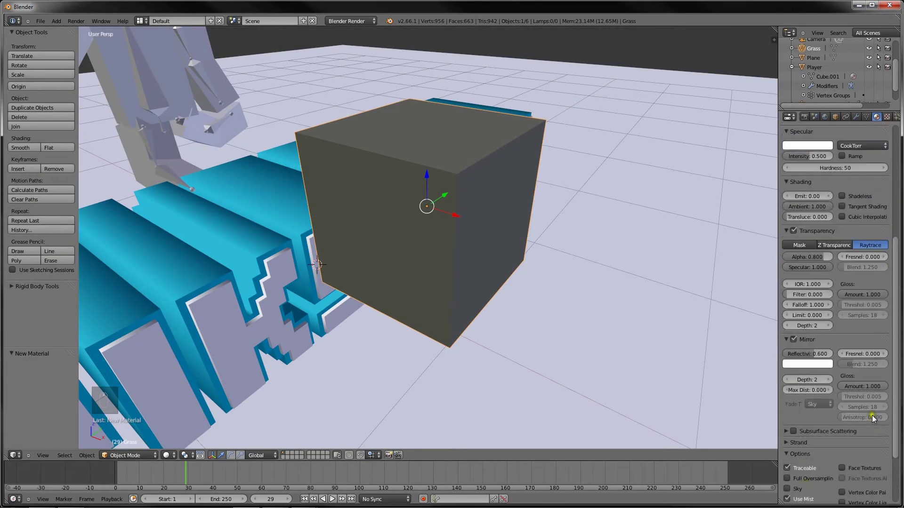
scroll(847, 278, "up", 9)
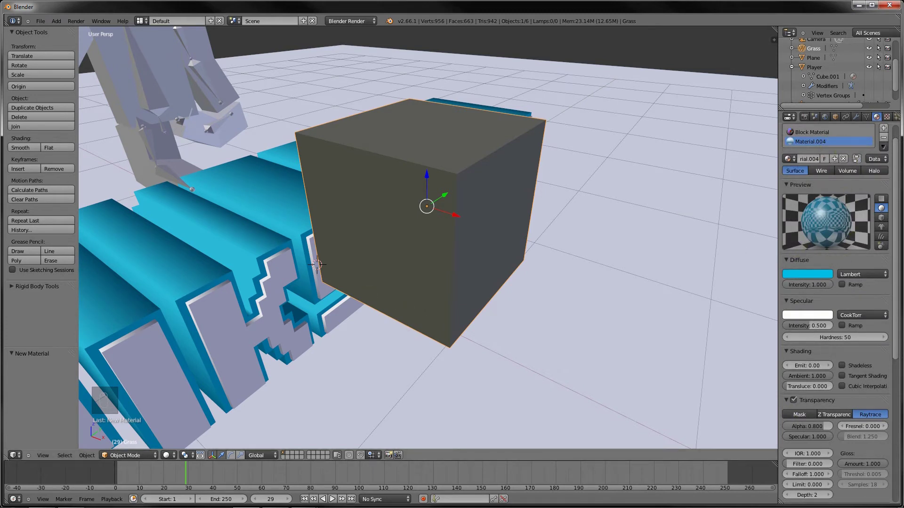
left_click(41, 22)
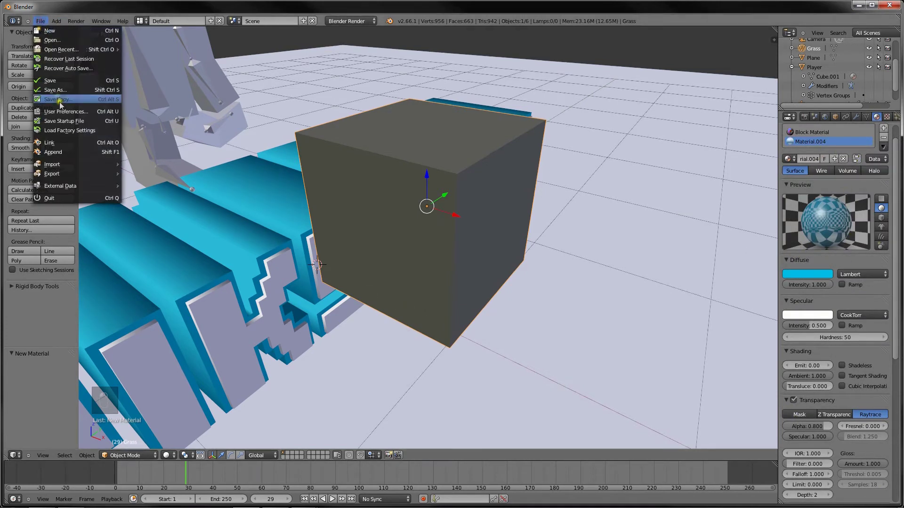
Enable the Object: Cell Fracture add-on found by searching 'cell' in User Preferences
left_click(71, 114)
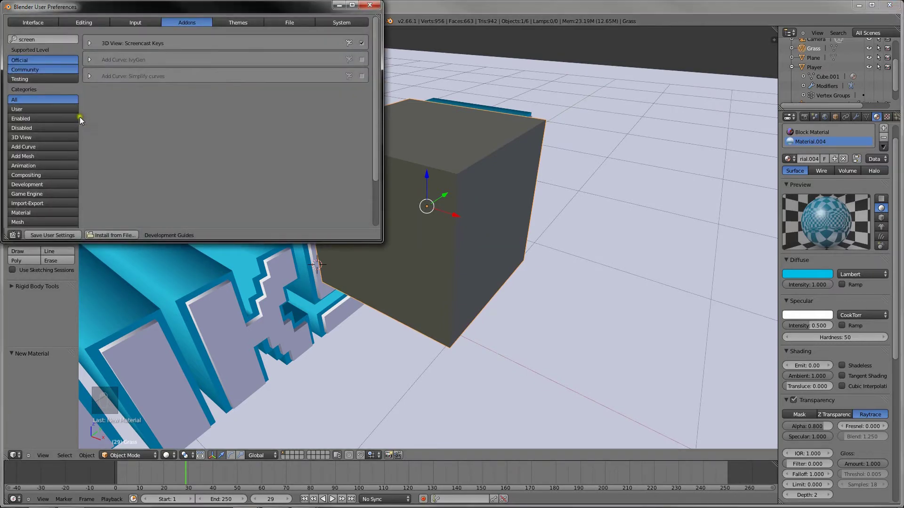
left_click(58, 41)
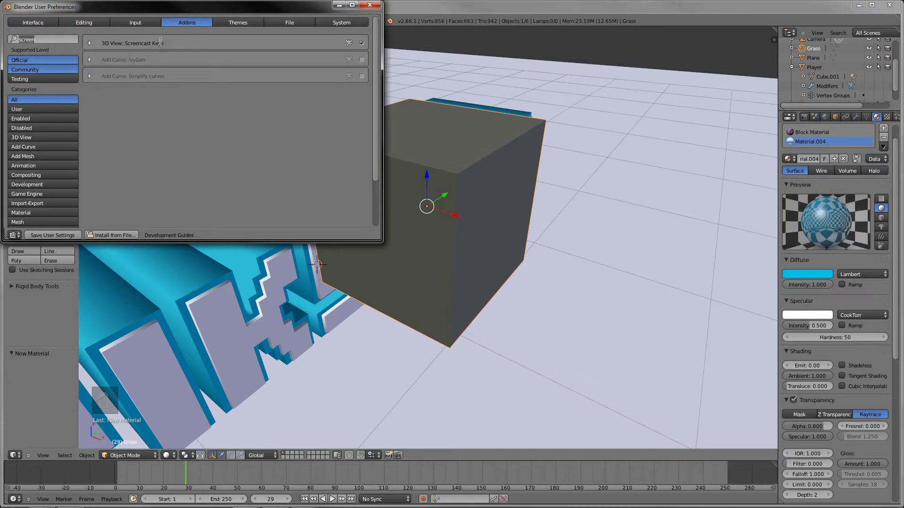
type("cell")
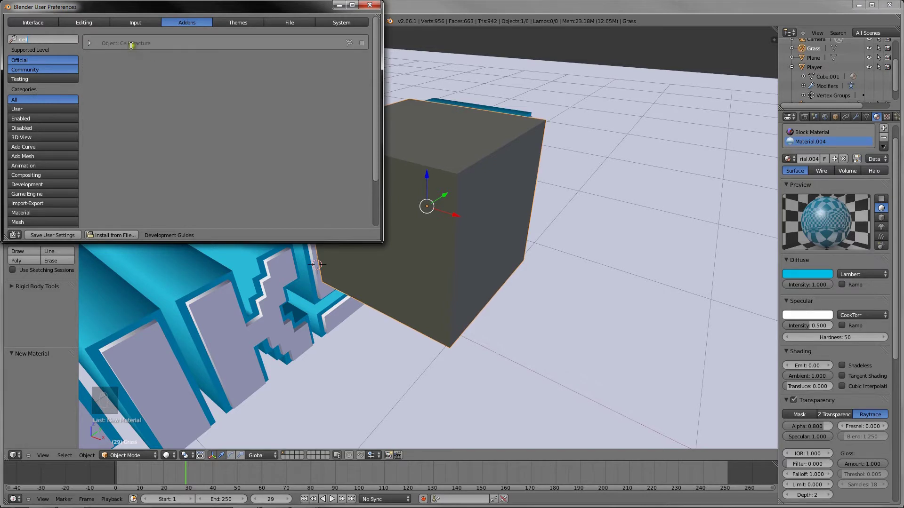
key("Return")
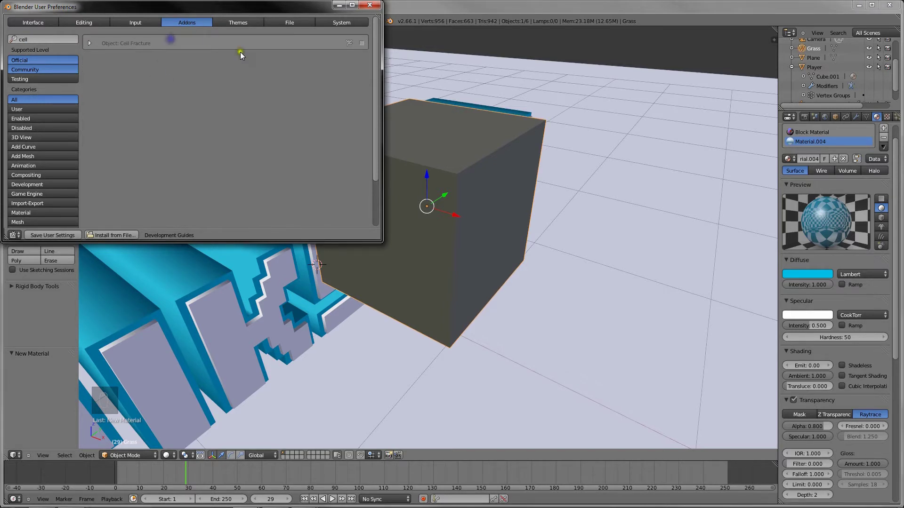
left_click(362, 43)
left_click(368, 5)
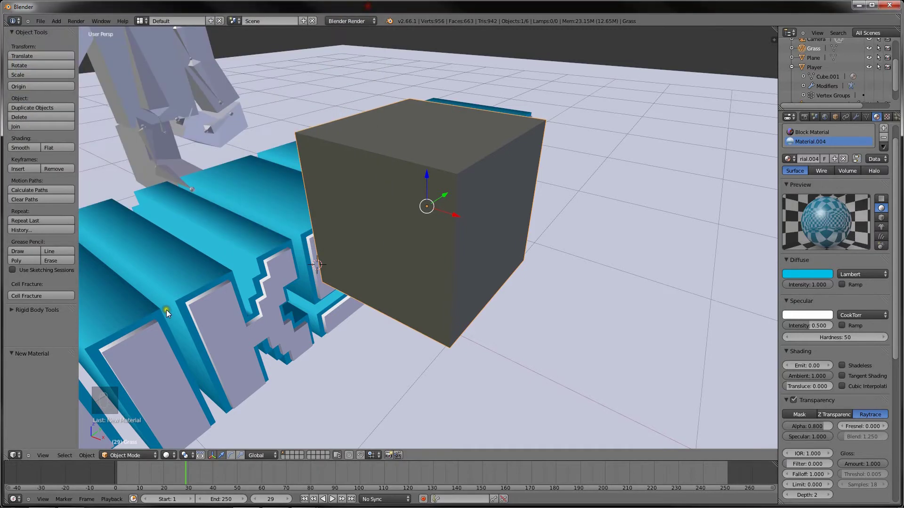
key("6")
key("t")
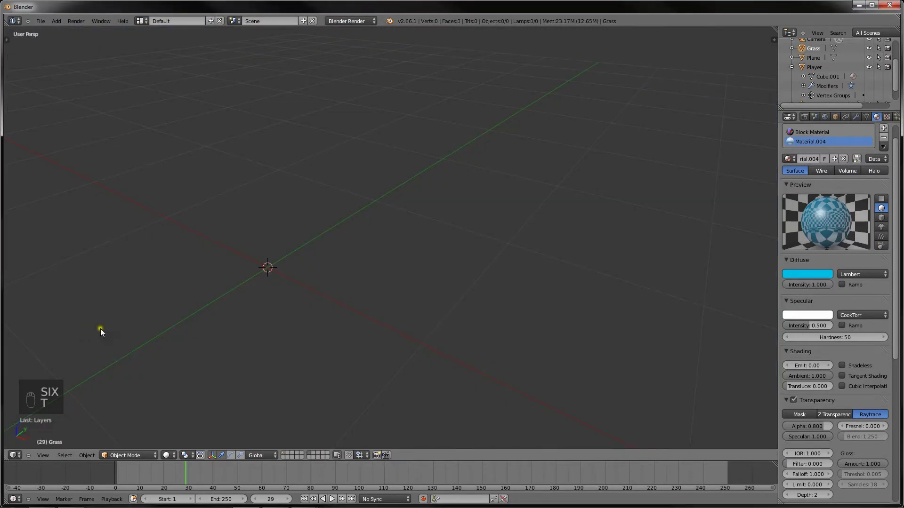
middle_click_drag(101, 329, 210, 394)
middle_click_drag(301, 369, 364, 353)
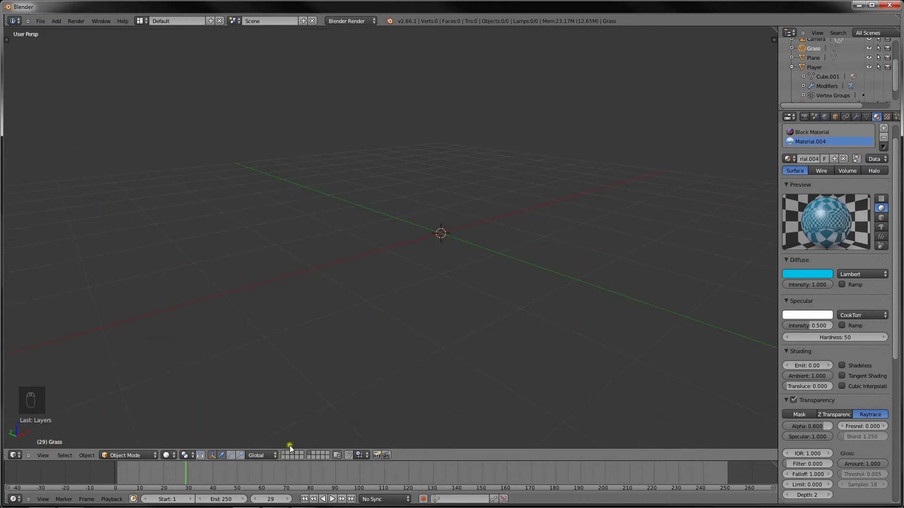
key("1")
middle_click_drag(313, 306, 346, 307)
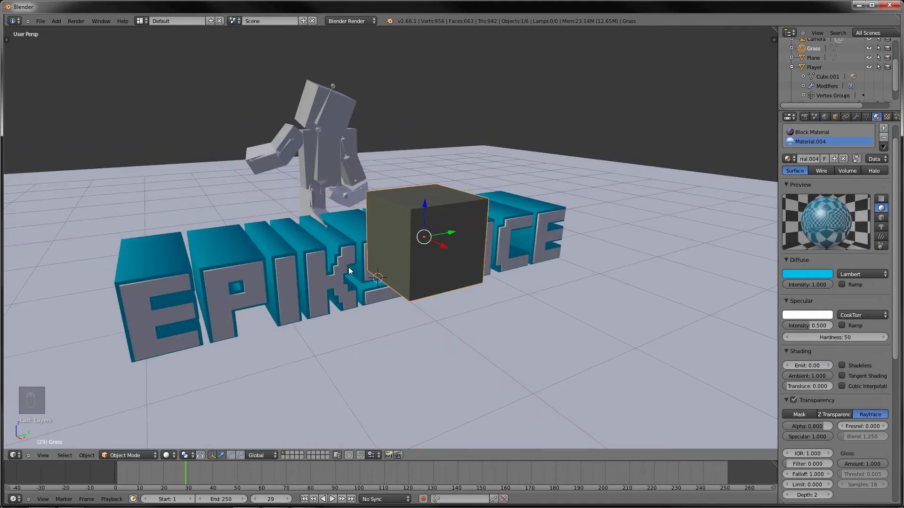
key("t")
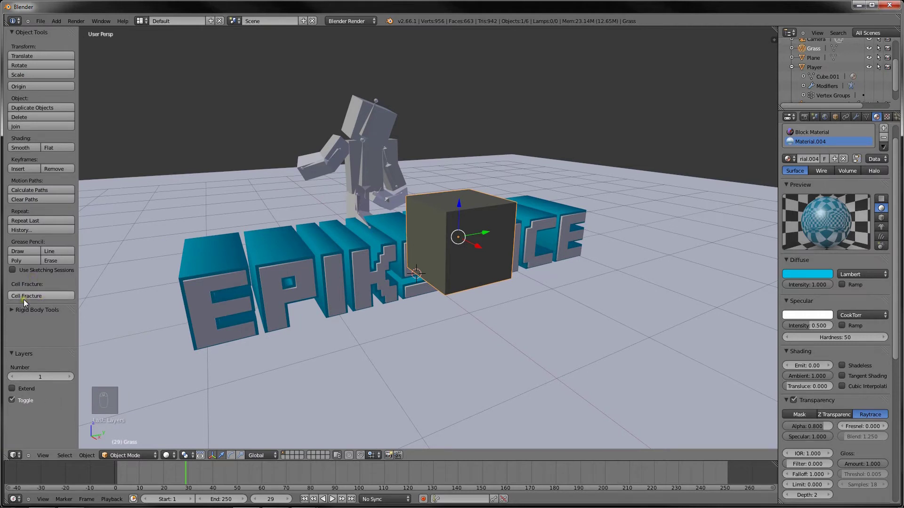
left_click(58, 296)
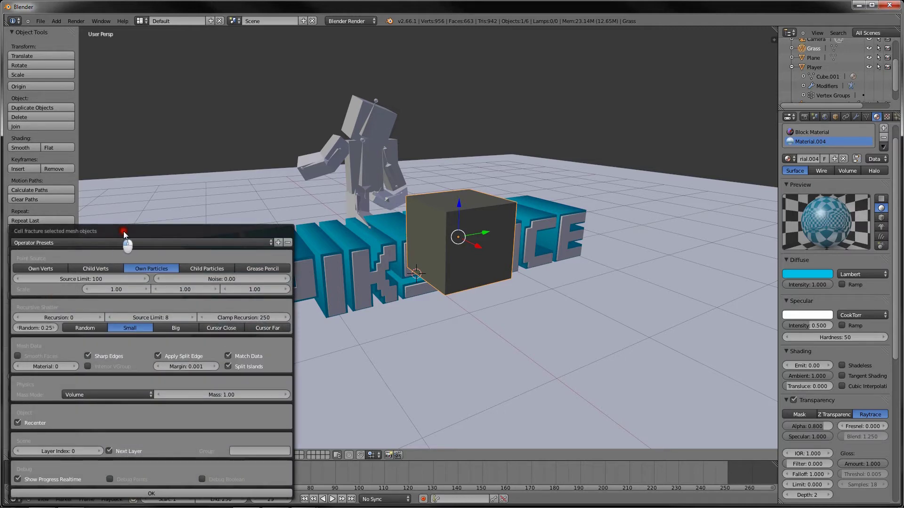
Use Own Particles plus Child Verts, noise 1.00, recursion 1, interior material 1, Next Layer off
left_click(79, 270)
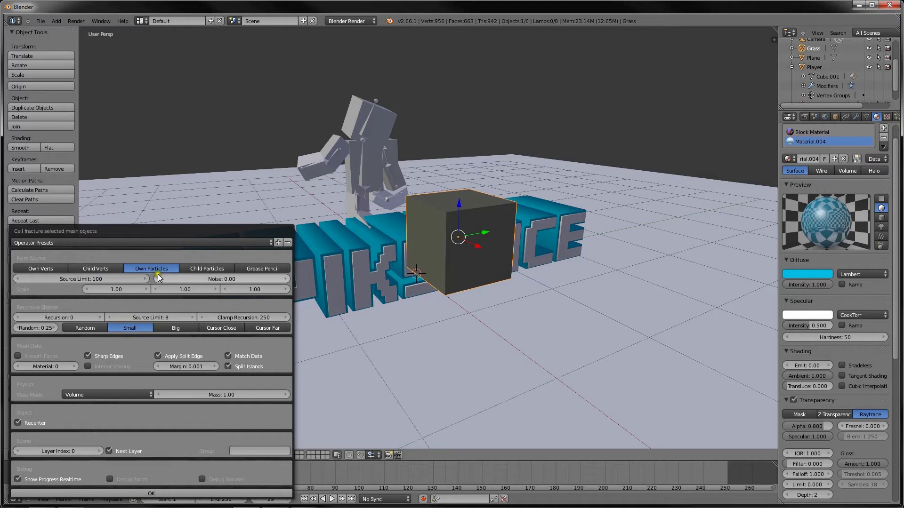
left_click(134, 273)
left_click(119, 267)
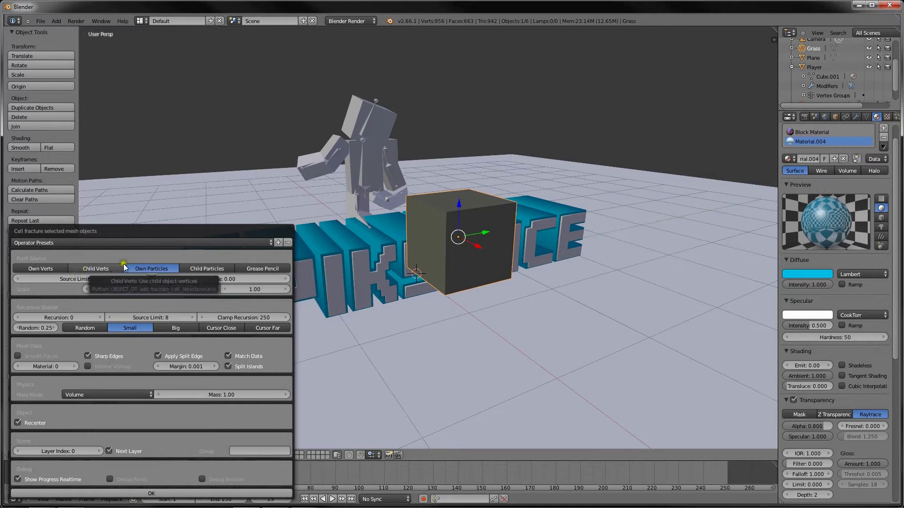
left_click(95, 270, "shift")
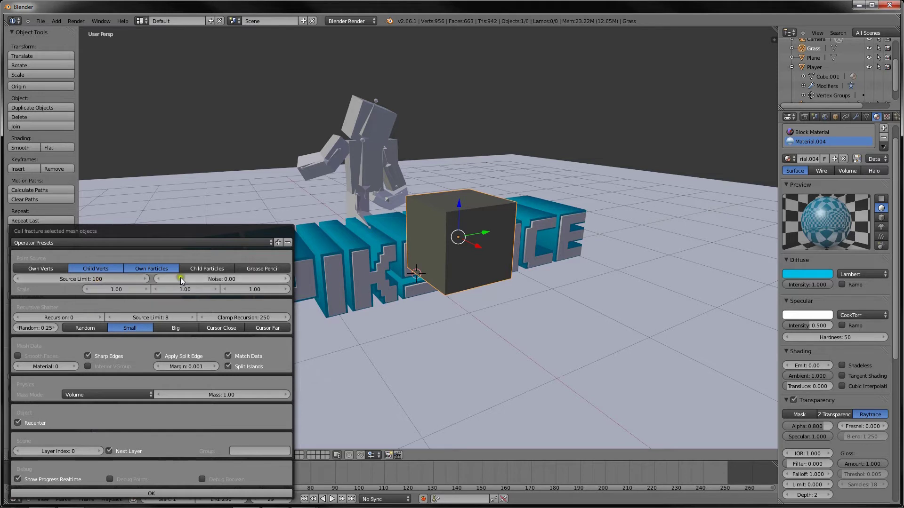
left_click_drag(180, 278, 650, 287)
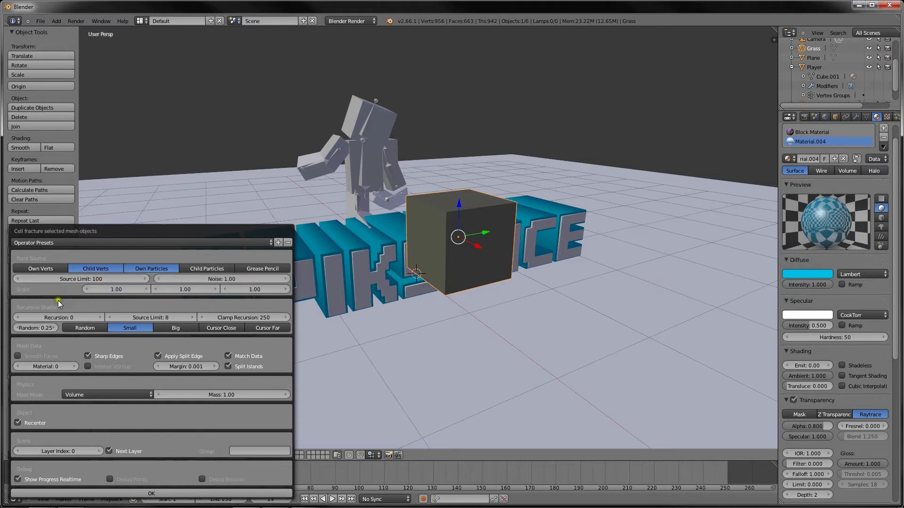
left_click(100, 318)
left_click(75, 367)
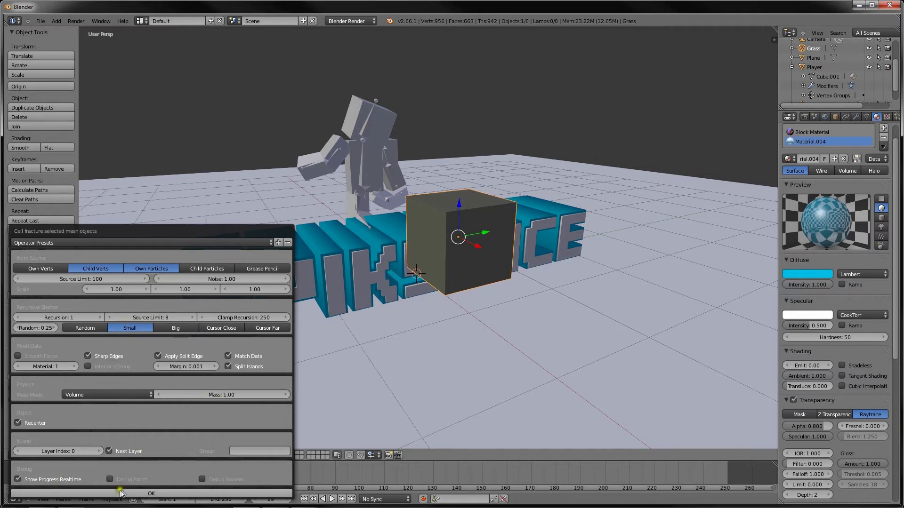
left_click(109, 451)
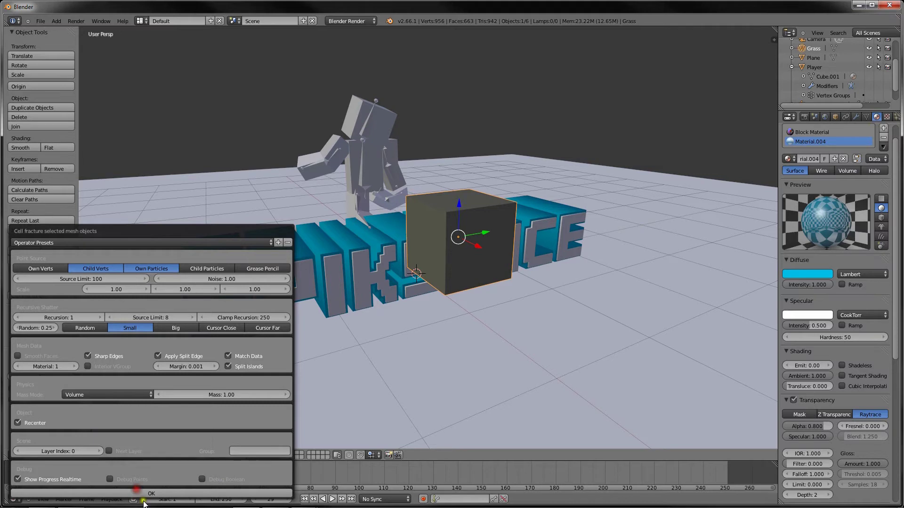
Run Cell Fracture on the grass block to split it into Grass_cell pieces
left_click(145, 493)
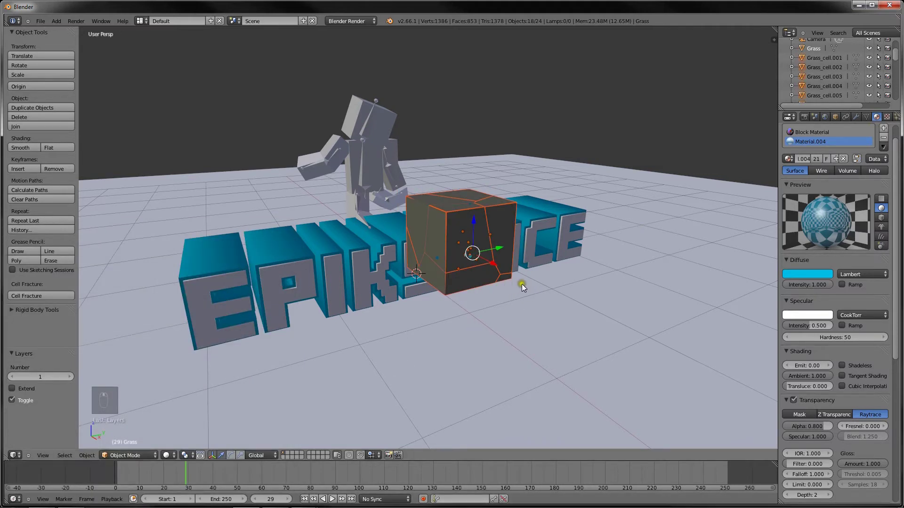
middle_click_drag(522, 284, 500, 284)
scroll(482, 287, "up", 2)
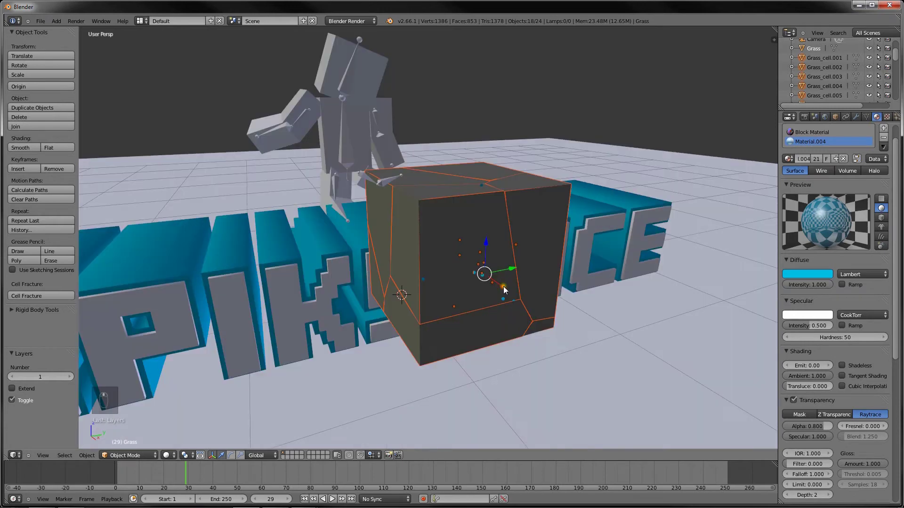
Test-render the fractured block with F12, then return to the viewport
key("F12")
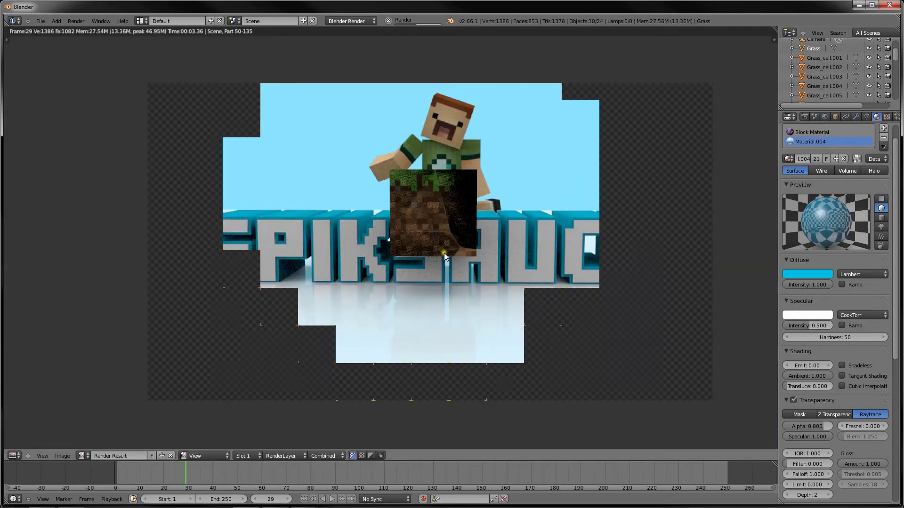
scroll(449, 238, "up", 1)
key("Escape")
scroll(452, 250, "down", 4)
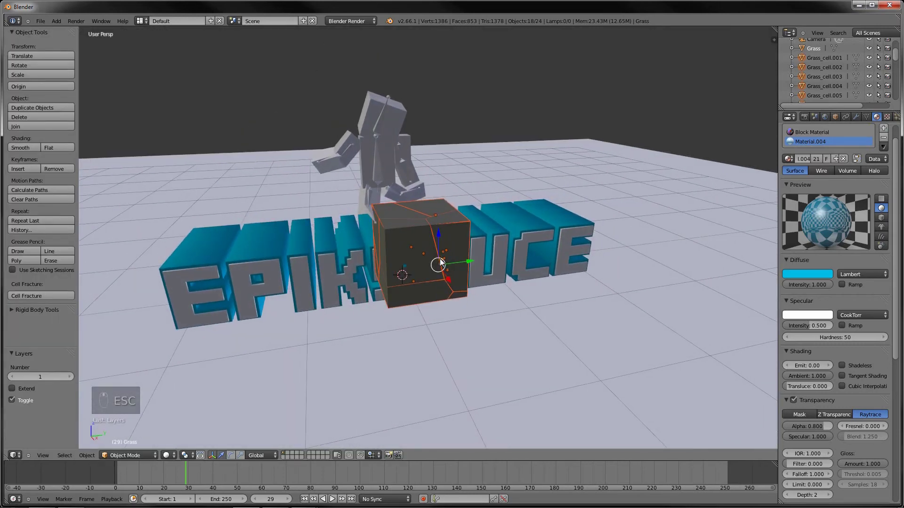
key("g")
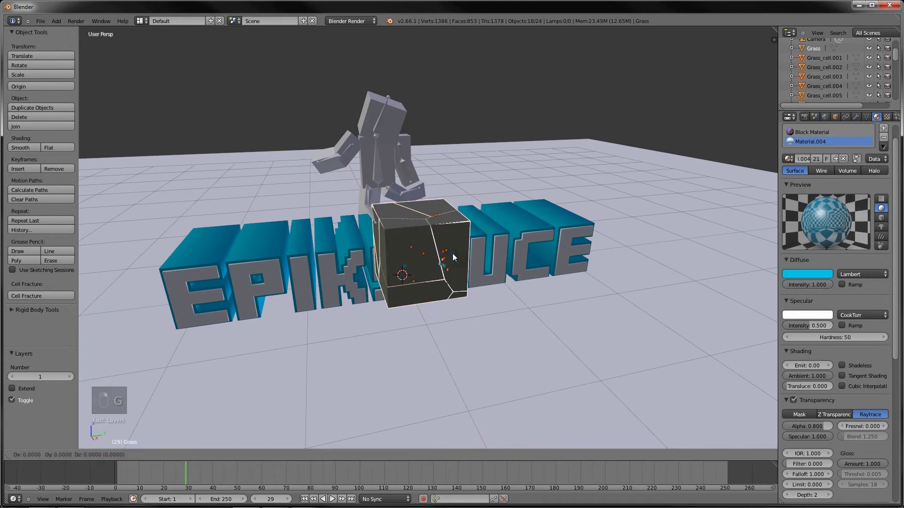
Move the fractured pieces 1 unit along Y and delete the original grass block
key("y")
key("1")
key("Return")
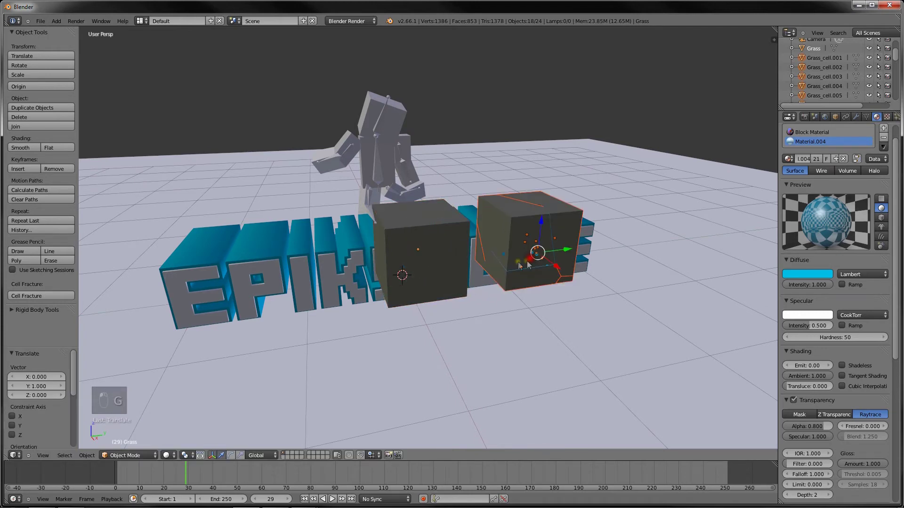
right_click(448, 256)
mouse_move(449, 255)
middle_mouse_down()
mouse_move(420, 261)
mouse_move(432, 220)
mouse_move(512, 235)
middle_mouse_up()
key("Delete")
left_click(419, 262)
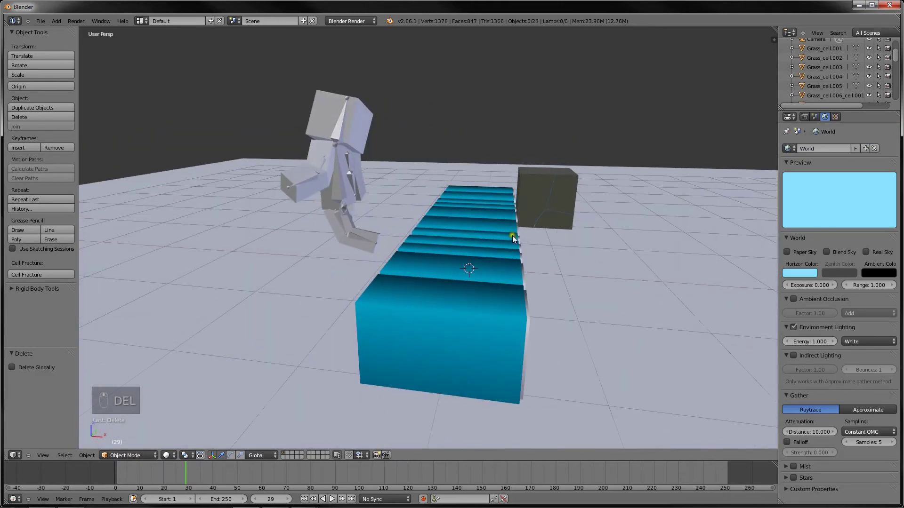
Select the EPIKSAUCE text and slide it 2 units aside along Y
key("b")
left_click(592, 243)
left_click_drag(591, 244, 516, 135)
middle_click_drag(561, 194, 430, 286)
right_click(529, 215)
right_click(392, 224)
right_click(392, 224)
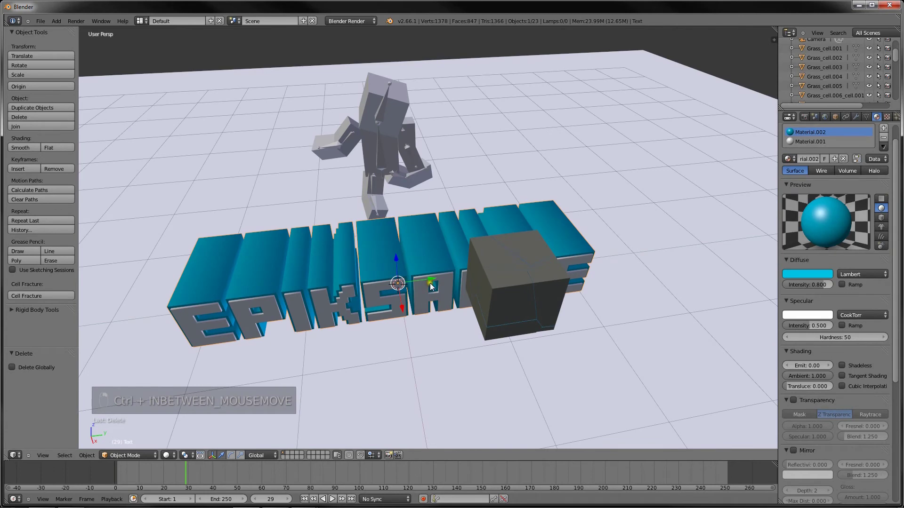
left_click_drag(430, 286, 218, 284, "ctrl")
Box-select all of the grass block's fracture pieces
right_click(549, 278)
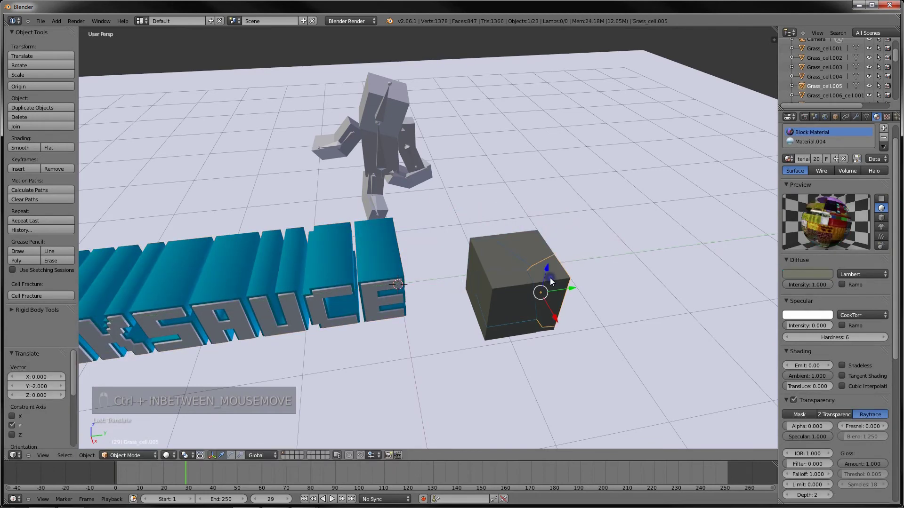
right_click(558, 332)
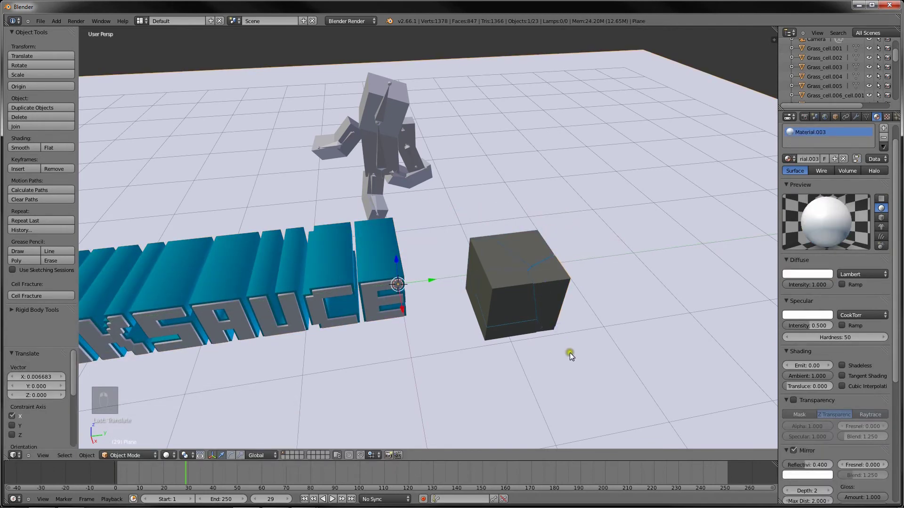
middle_click_drag(578, 344, 594, 362)
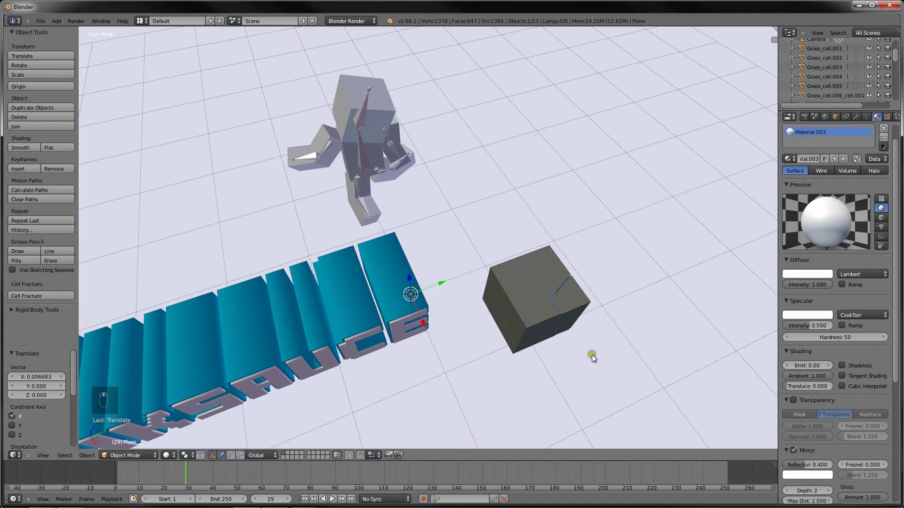
key("ctrl+z")
key("ctrl+z")
key("b")
left_click_drag(586, 350, 463, 258)
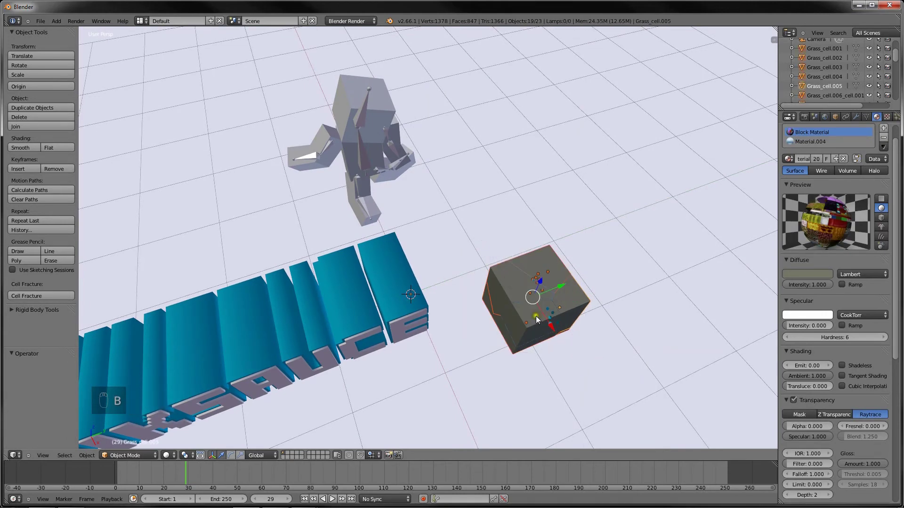
Drop the ground plane from the selection and slide the pieces along Y toward the character
key("g")
right_click(685, 201)
middle_click_drag(596, 288, 612, 255)
right_click(631, 255)
right_click(631, 256, "shift")
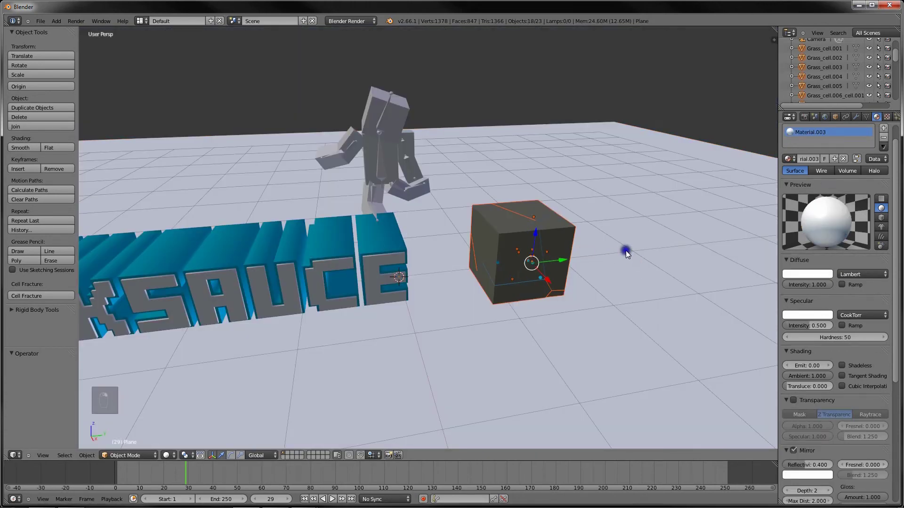
middle_click_drag(612, 248, 553, 247)
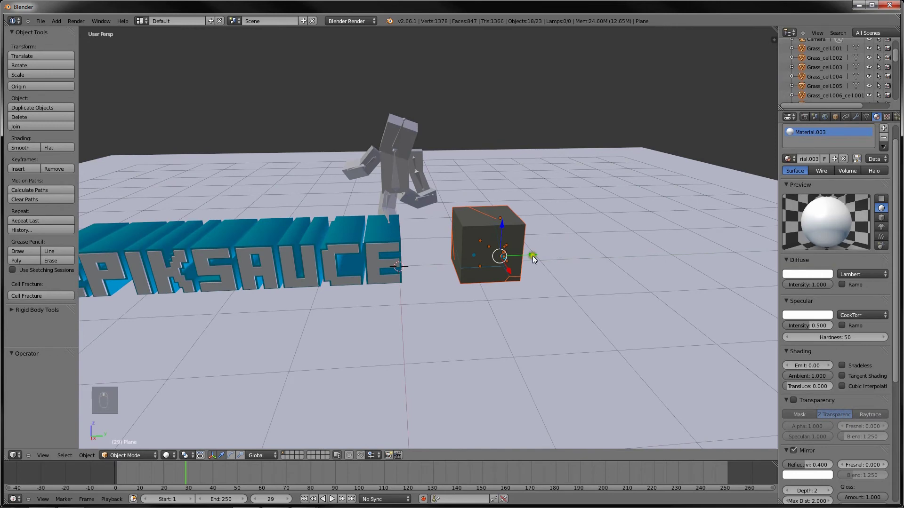
left_click_drag(533, 256, 455, 44)
Lift the block pieces about two units and tilt them 30.852°
middle_click_drag(454, 44, 424, 272)
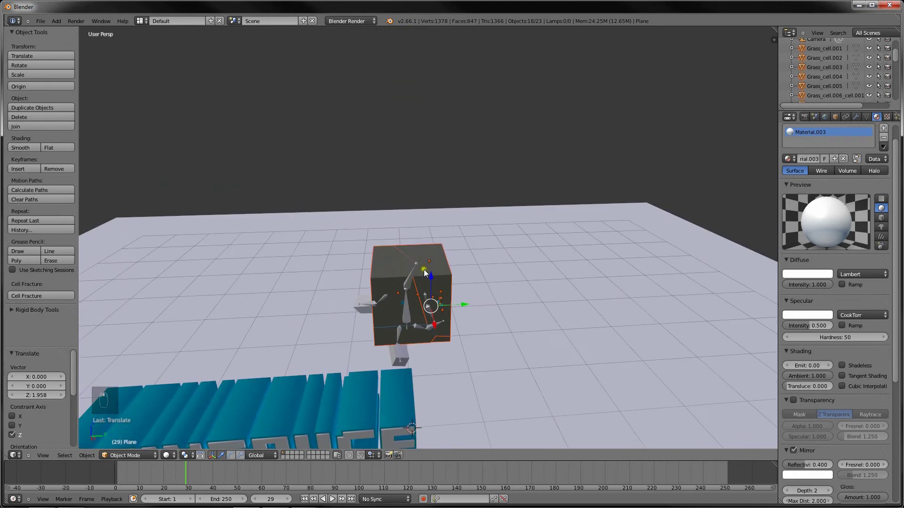
key("r")
left_click(522, 242)
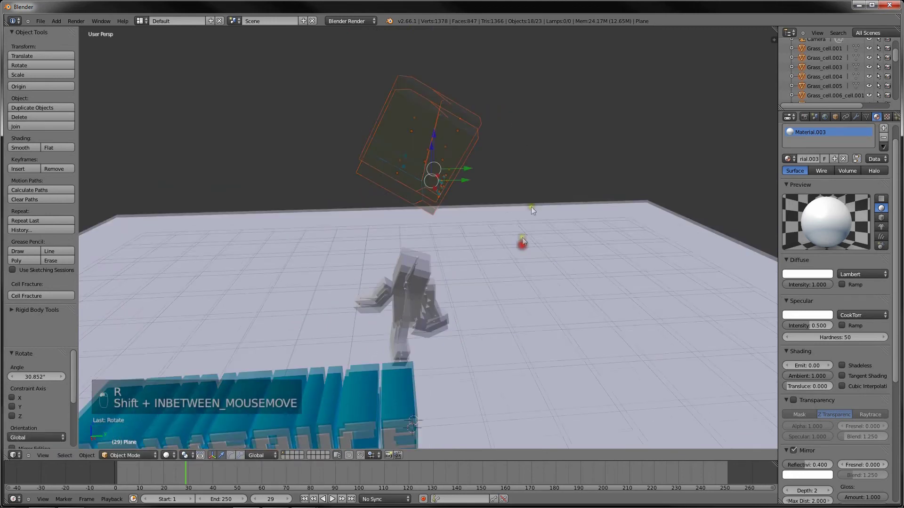
Move the EPIKSAUCE text 2 units back along Y and view through the camera
middle_click_drag(531, 207, 539, 174)
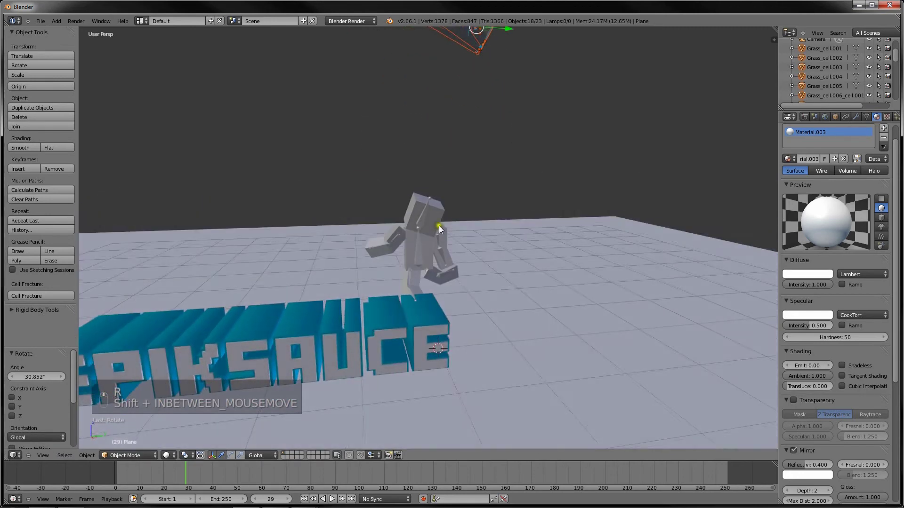
middle_click_drag(437, 281, 450, 238, "shift")
right_click(415, 266)
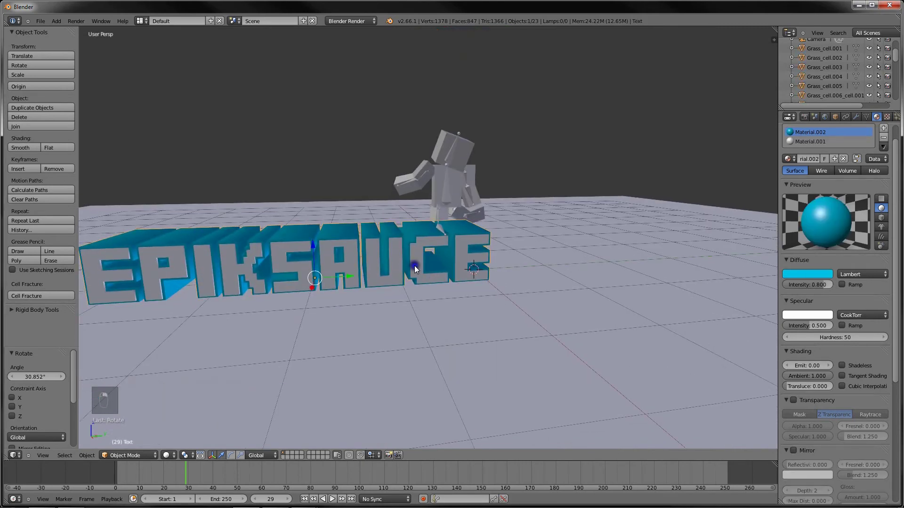
left_click_drag(349, 276, 510, 281, "ctrl")
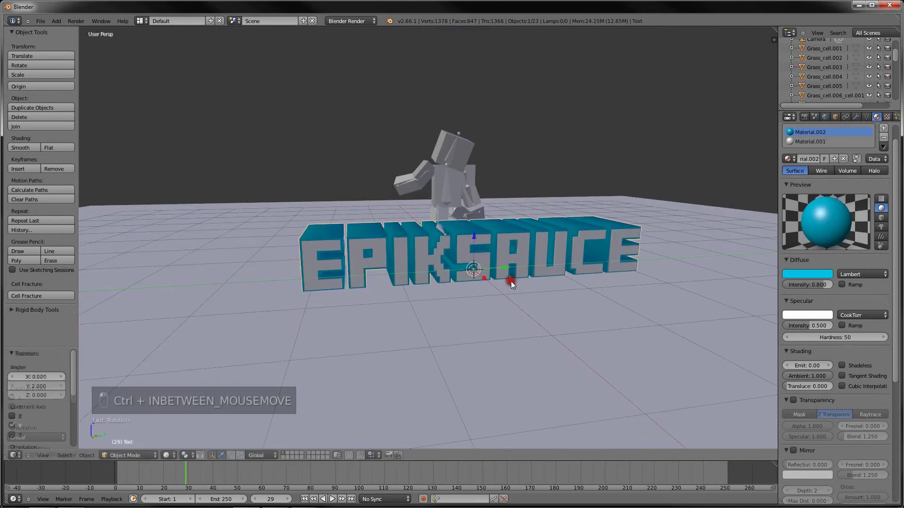
middle_click_drag(510, 281, 433, 310)
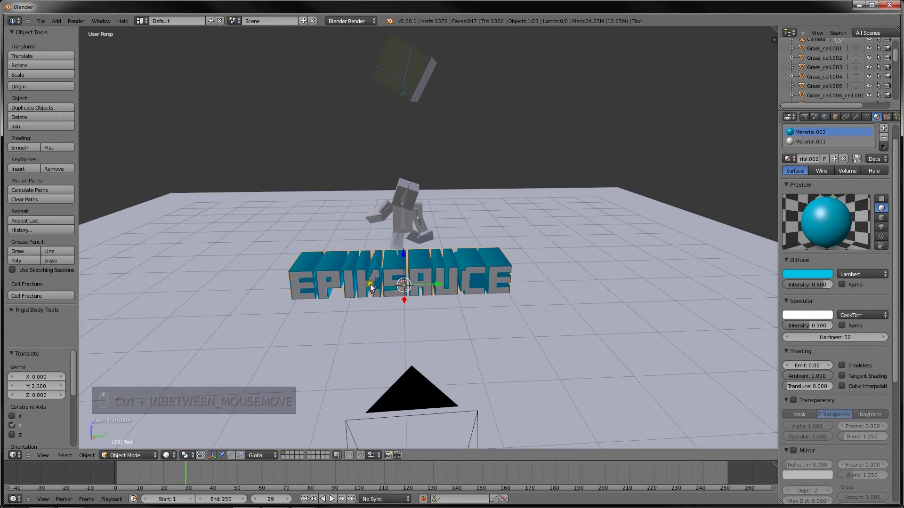
key("KP_0")
right_click(413, 364)
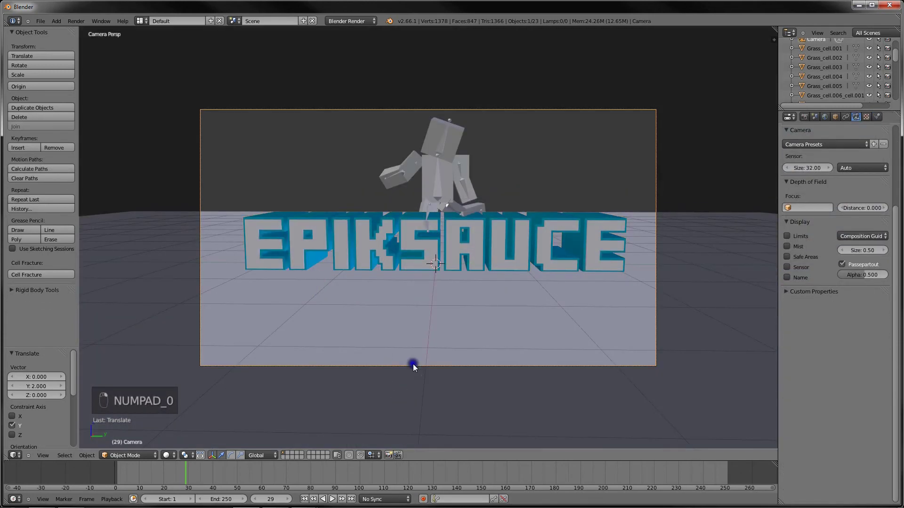
key("g")
left_click(422, 103)
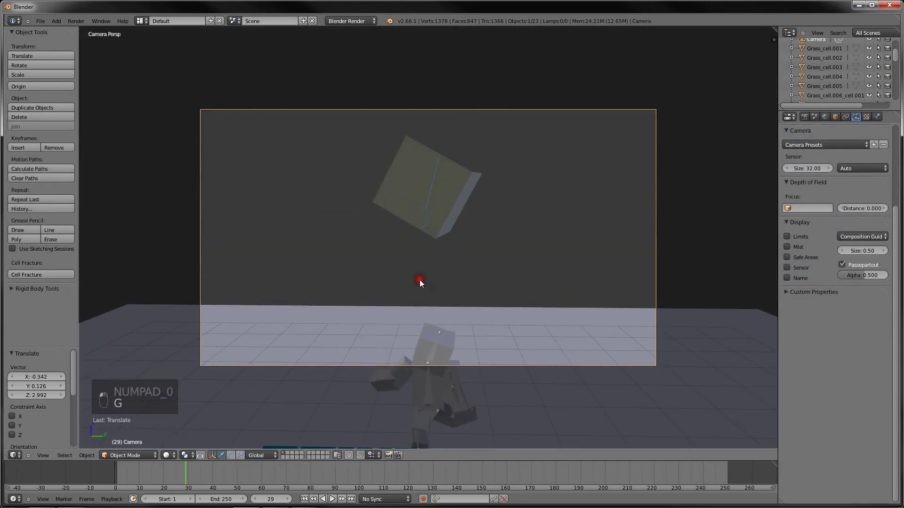
key("F12")
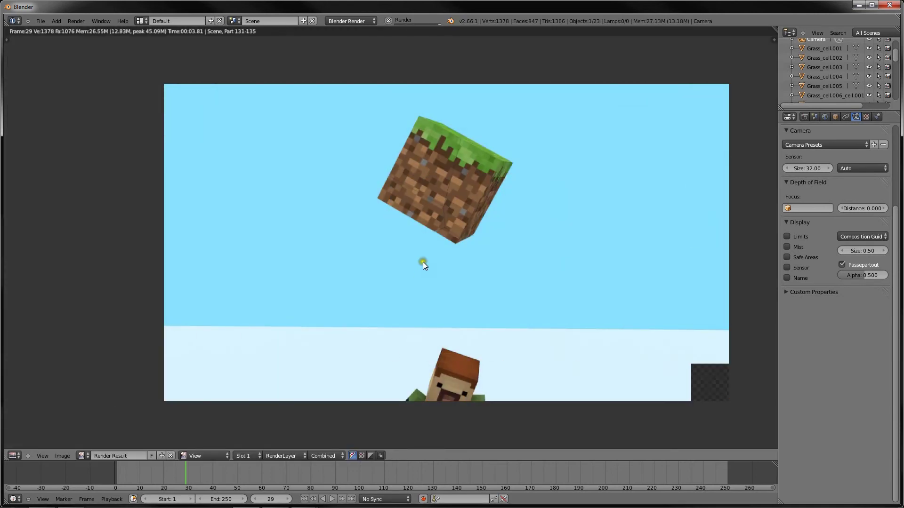
scroll(423, 262, "up", 5)
middle_click_drag(531, 201, 465, 328)
scroll(470, 228, "up", 3)
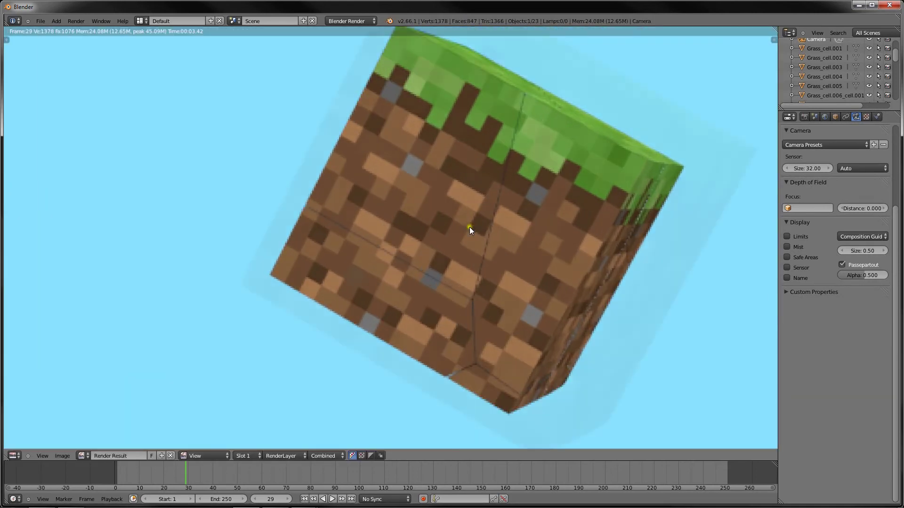
scroll(475, 262, "down", 1)
middle_click_drag(475, 263, 487, 281)
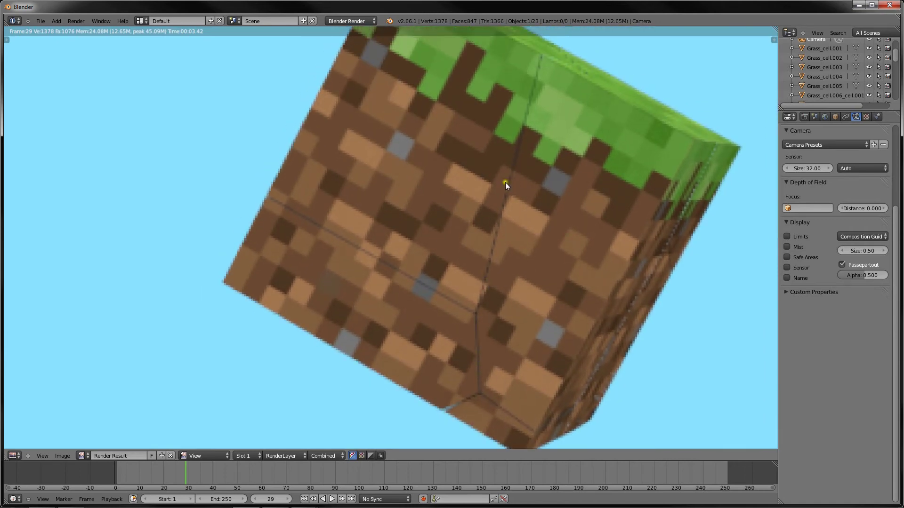
scroll(363, 271, "down", 3)
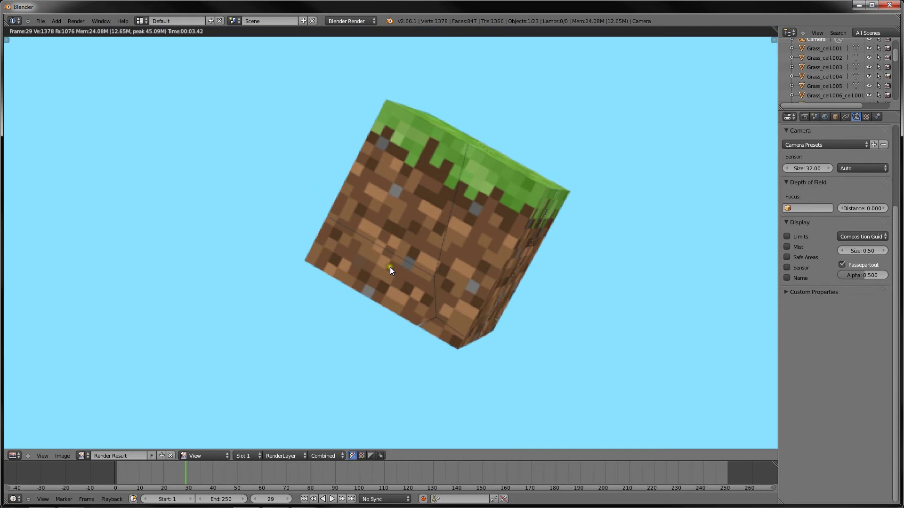
scroll(389, 267, "down", 3)
scroll(442, 208, "down", 3)
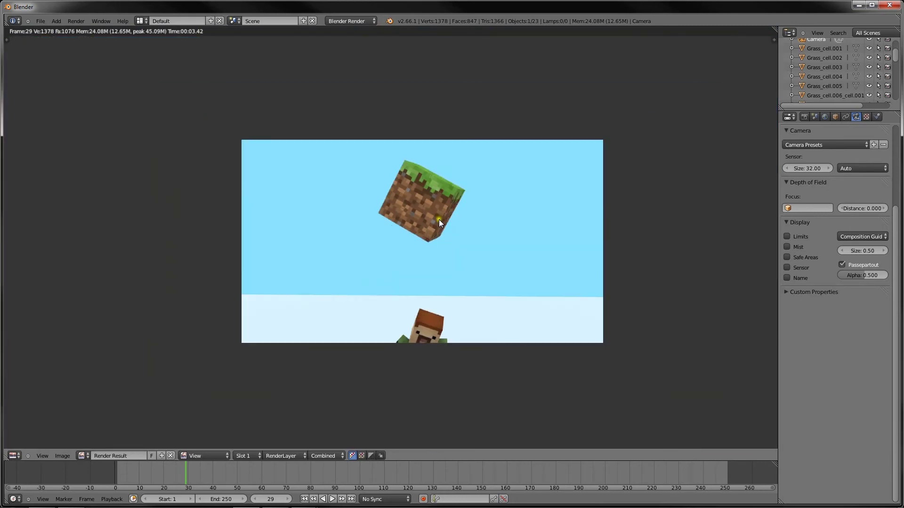
key("Escape")
Nudge the camera to a new position
key("g")
left_click(439, 438)
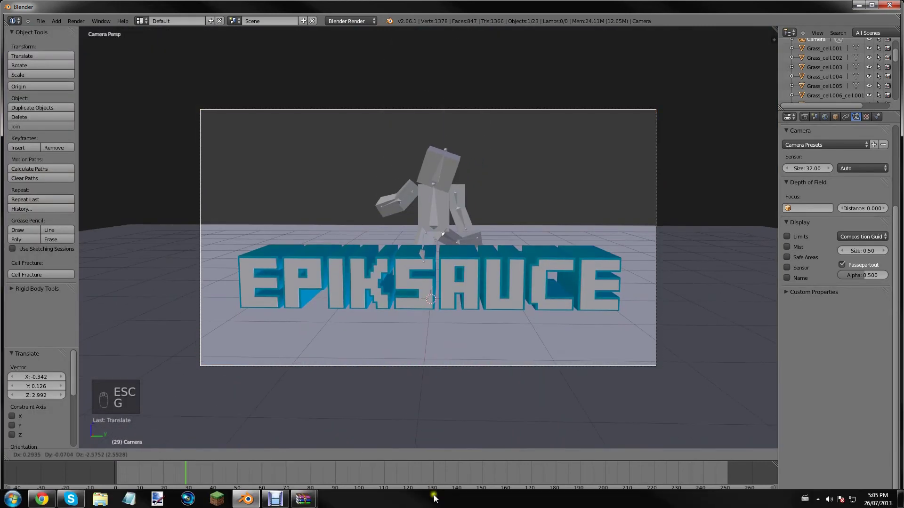
middle_click_drag(442, 334, 454, 351)
Select the floating grass block and switch the render engine to Blender Game
right_click(460, 256)
scroll(488, 312, "up", 3)
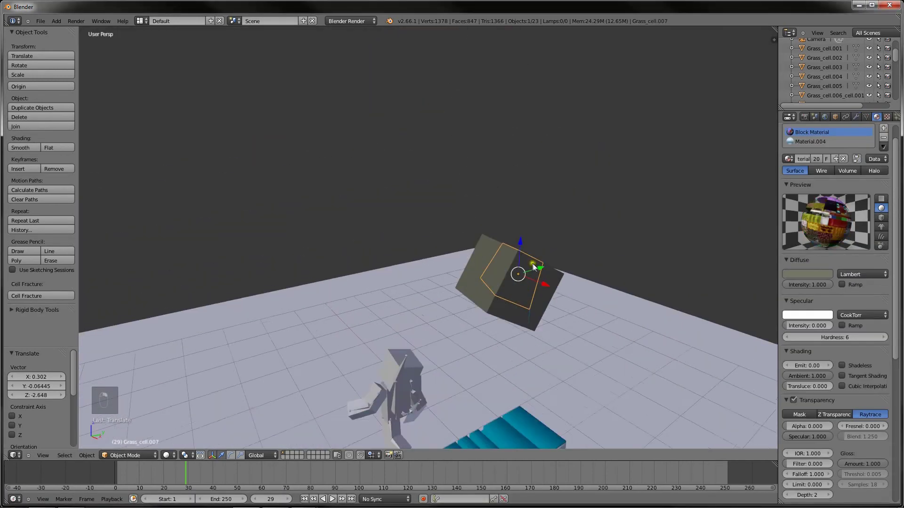
middle_click_drag(487, 312, 561, 371)
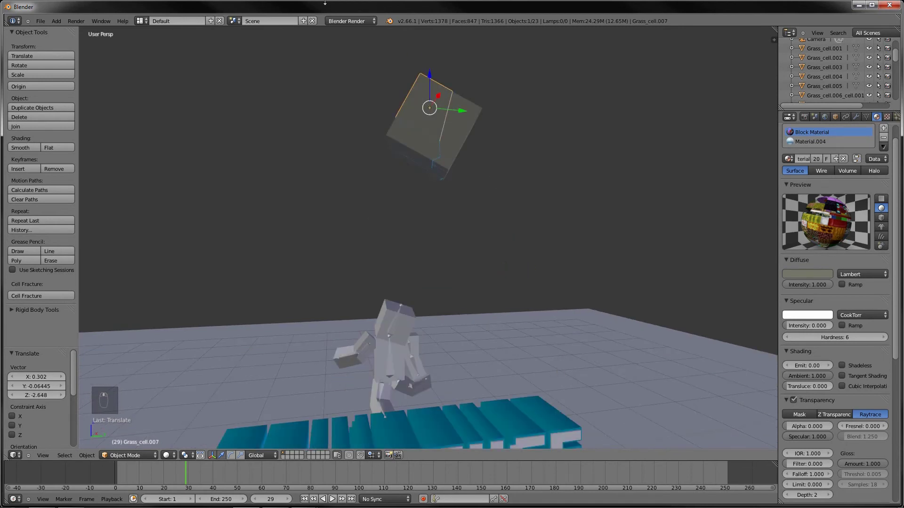
left_click(335, 22)
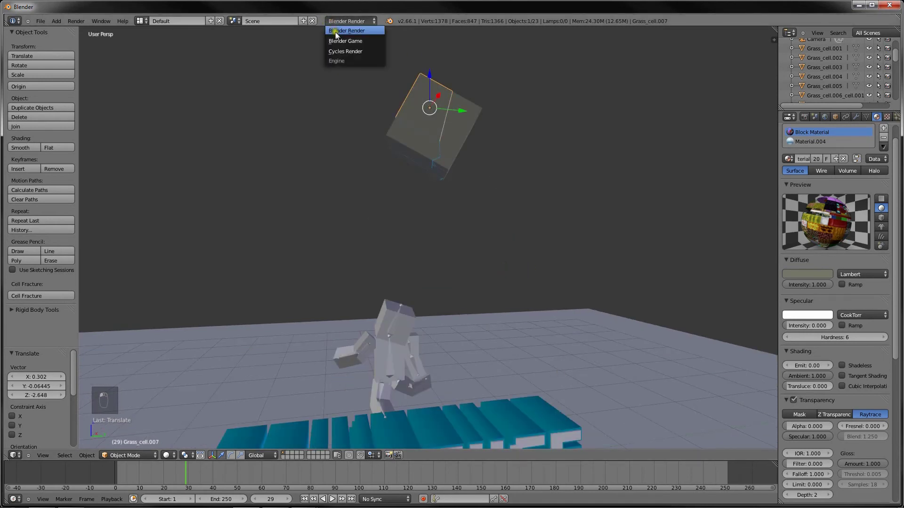
left_click(341, 41)
Test-run the physics twice, watching the block fall and shatter on EPIKSAUCE
middle_click_drag(560, 140, 560, 186)
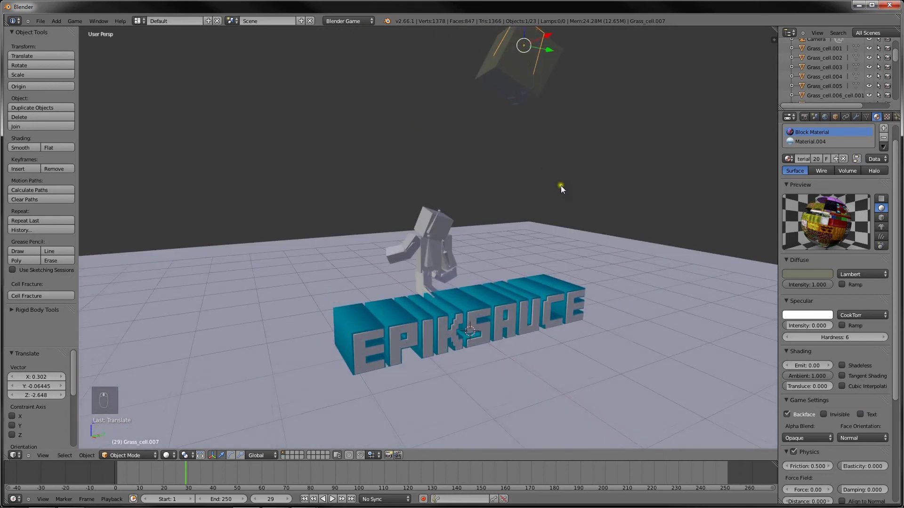
key("p")
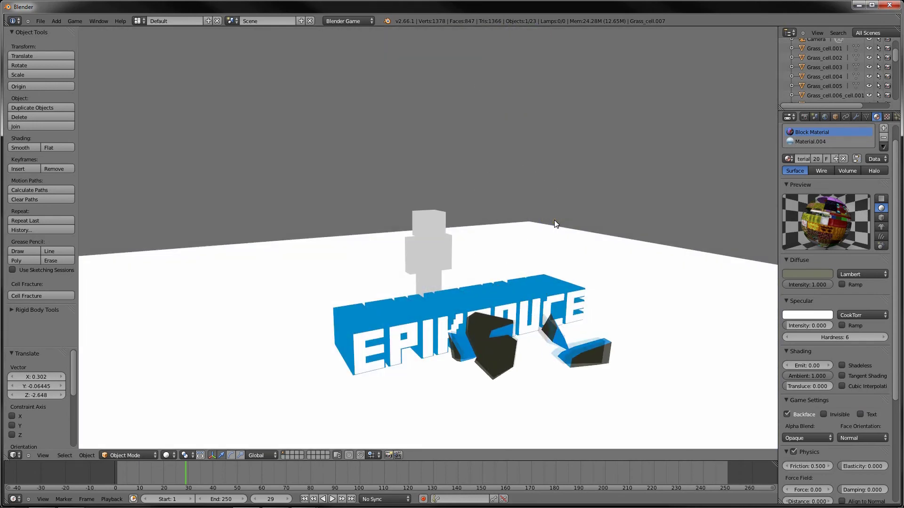
key("Escape")
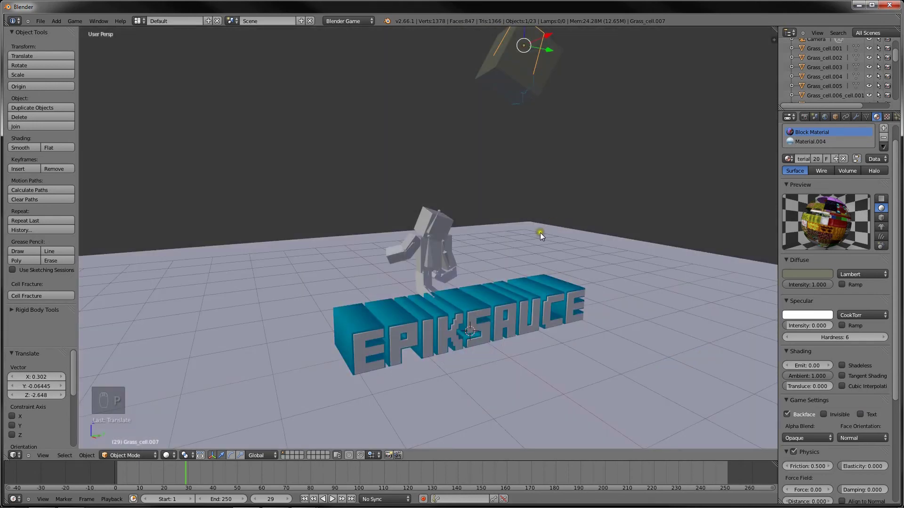
middle_click_drag(540, 233, 499, 177)
key("p")
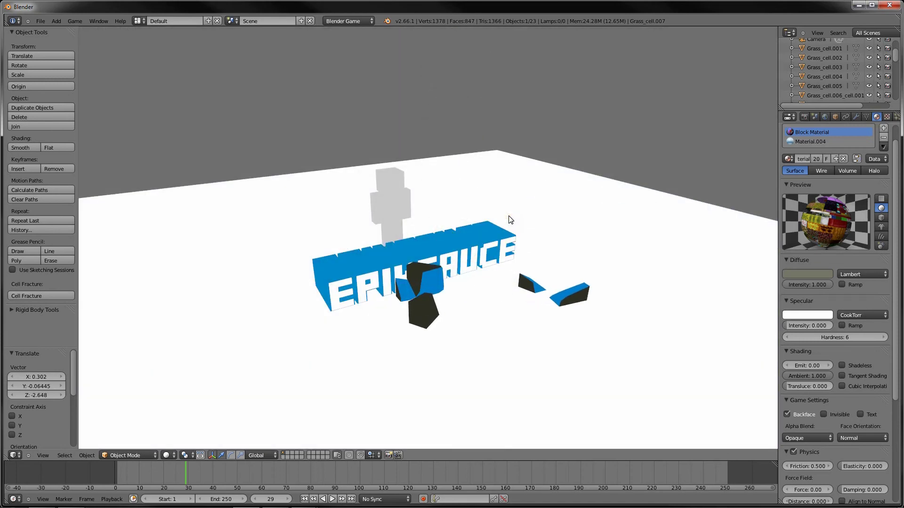
key("Escape")
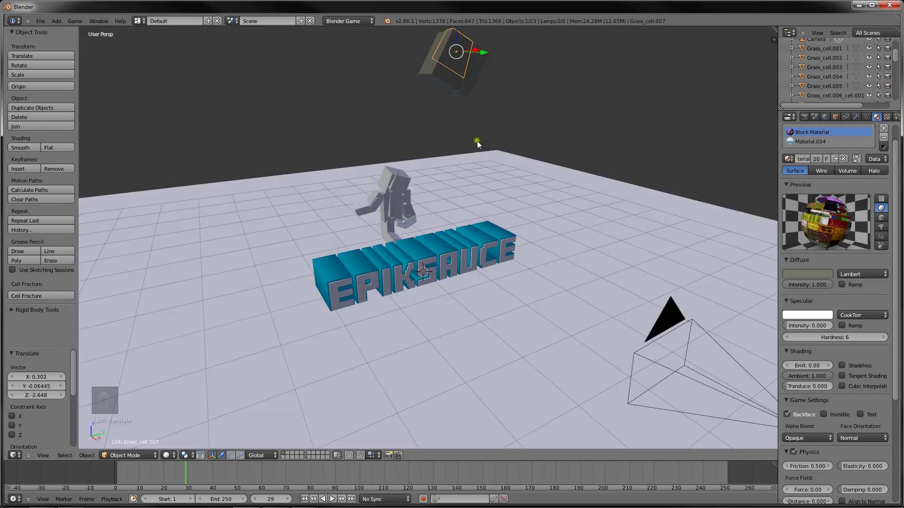
middle_click_drag(476, 140, 494, 177)
Enable Game > Record Animation and run the simulation from frame 0 to record keyframes
left_click(82, 24)
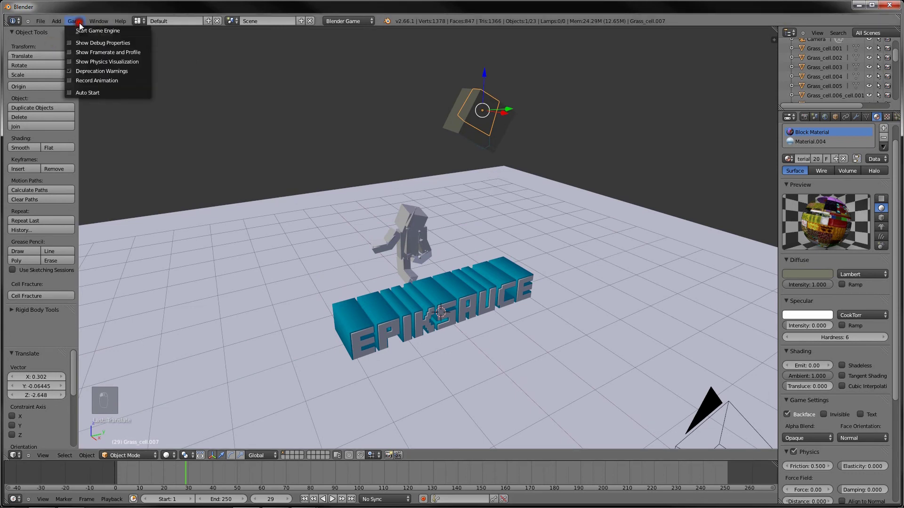
left_click(89, 84)
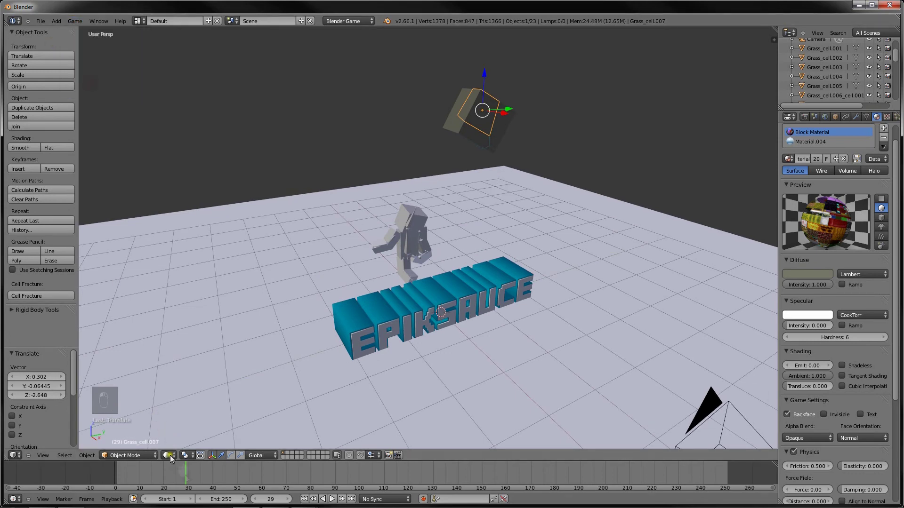
left_click(113, 488)
left_click_drag(114, 491, 114, 489)
middle_click_drag(414, 269, 381, 236, "shift")
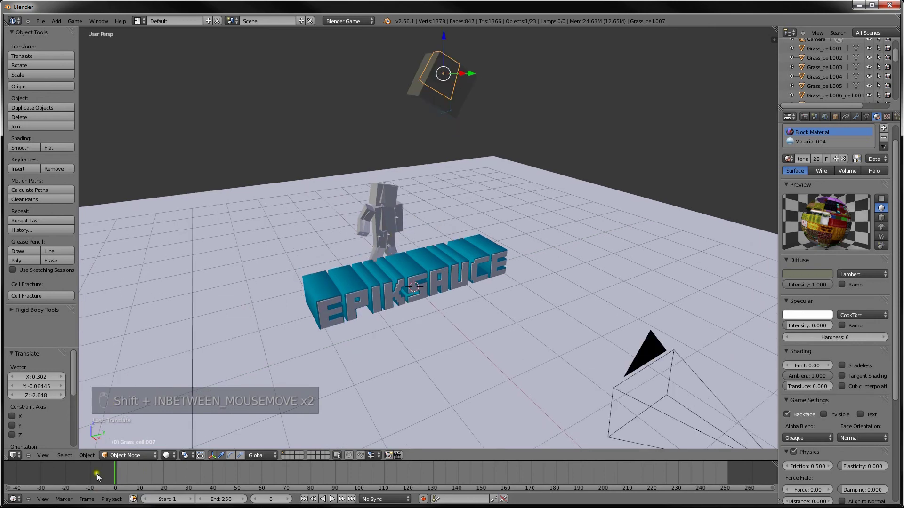
key("p")
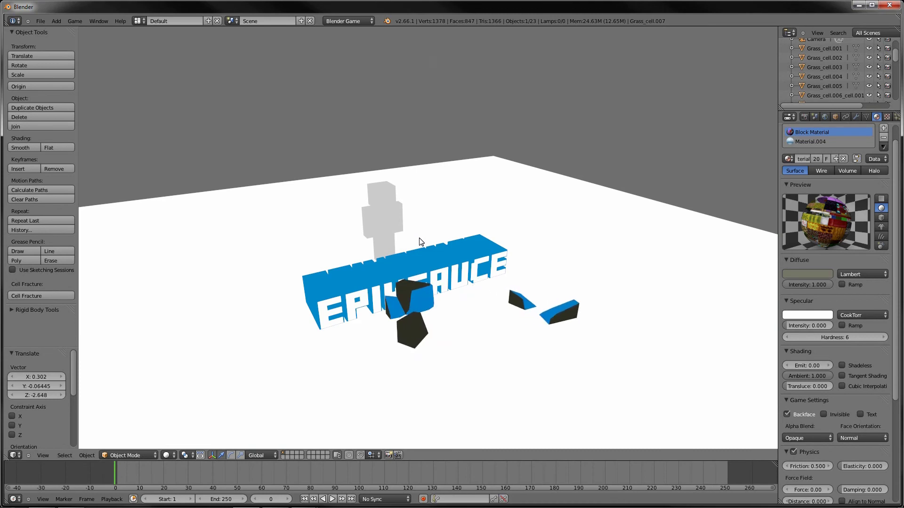
key("Escape")
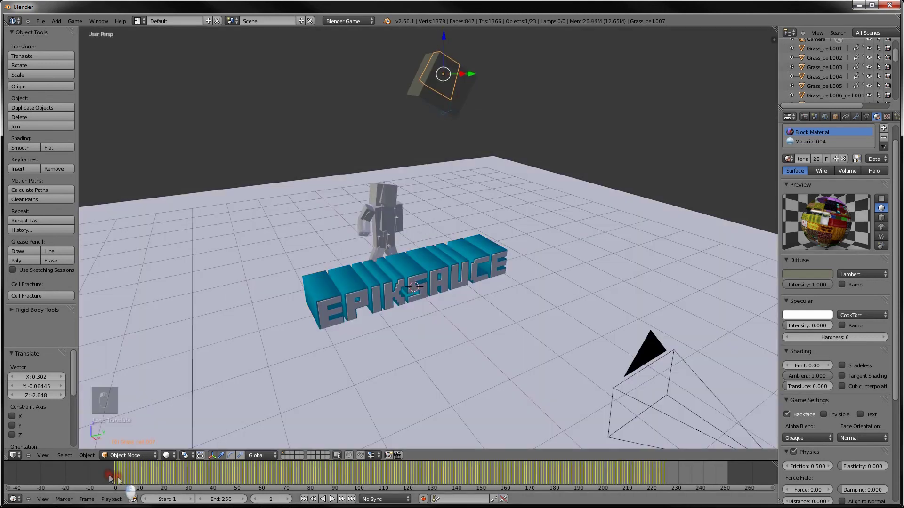
Scrub to frame 63 where the block has shattered and render it
left_click_drag(124, 478, 244, 504)
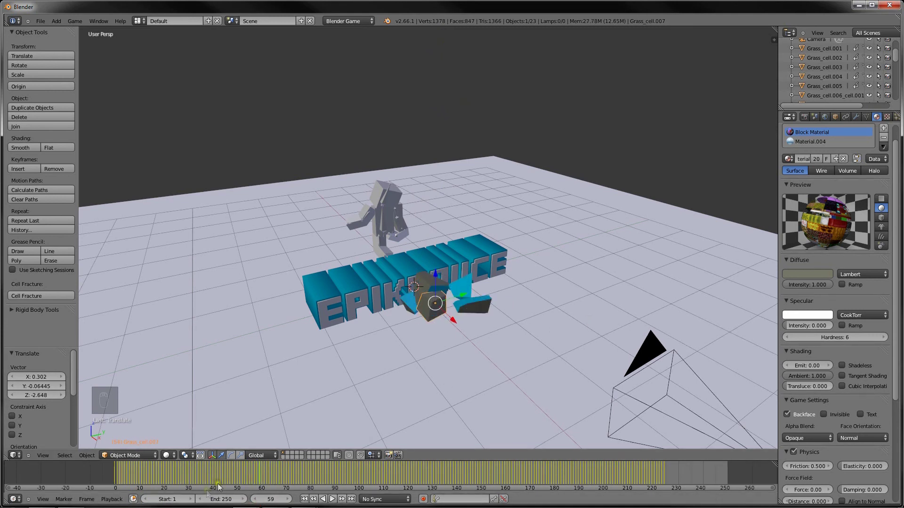
left_click(273, 480)
left_click_drag(274, 481, 269, 480)
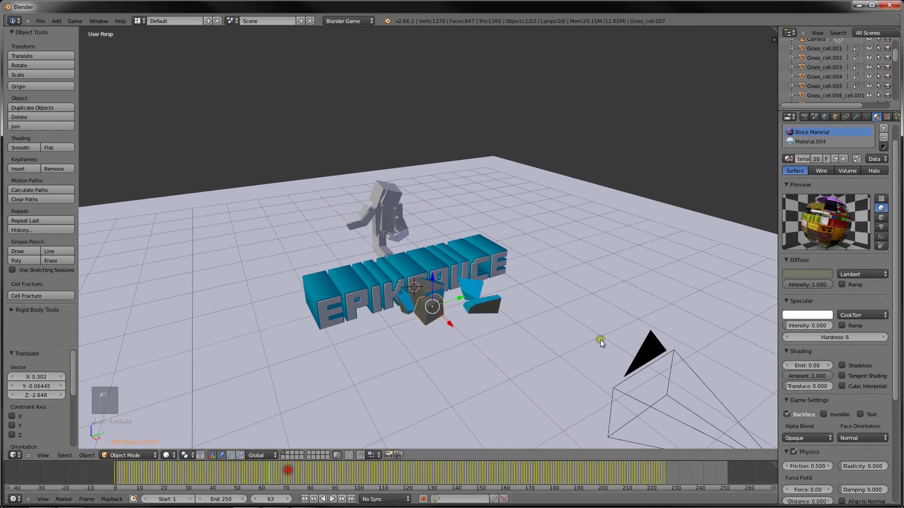
key("F12")
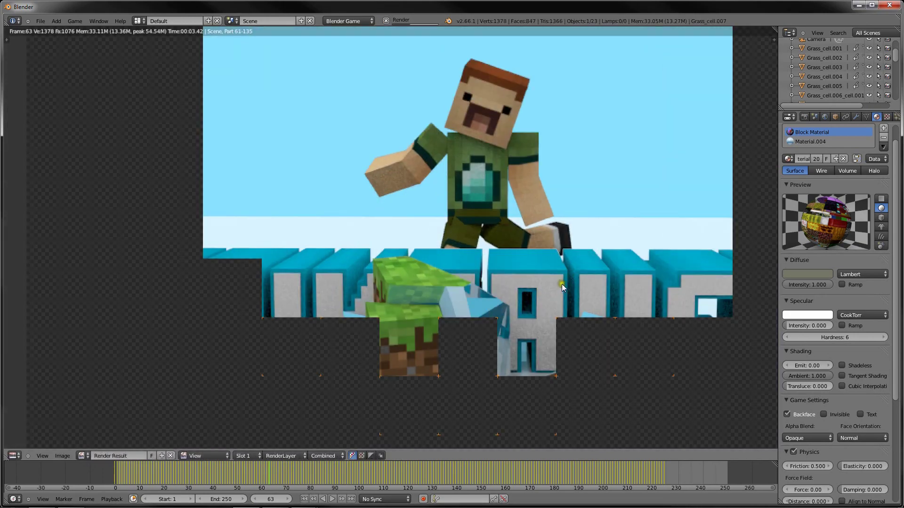
Pan and zoom the Render Result to inspect the finished frame-63 image
middle_click_drag(499, 330, 487, 287)
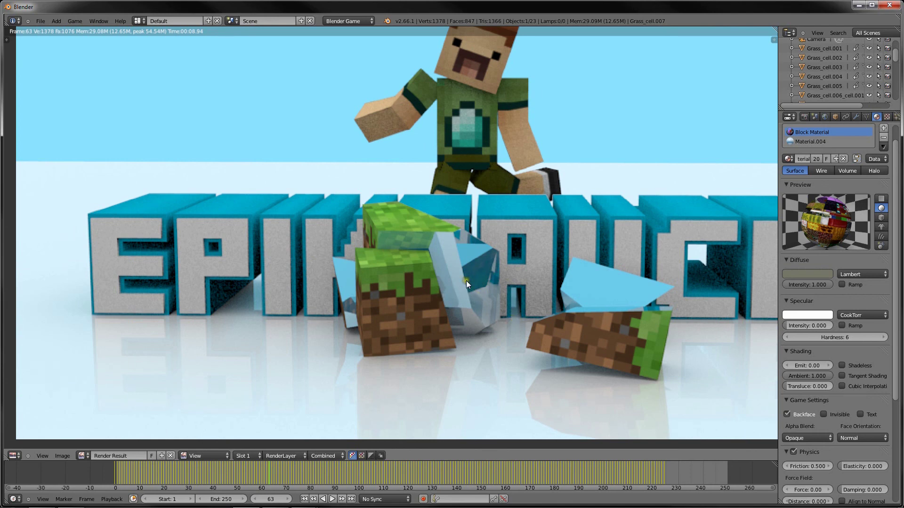
scroll(466, 281, "down", 2)
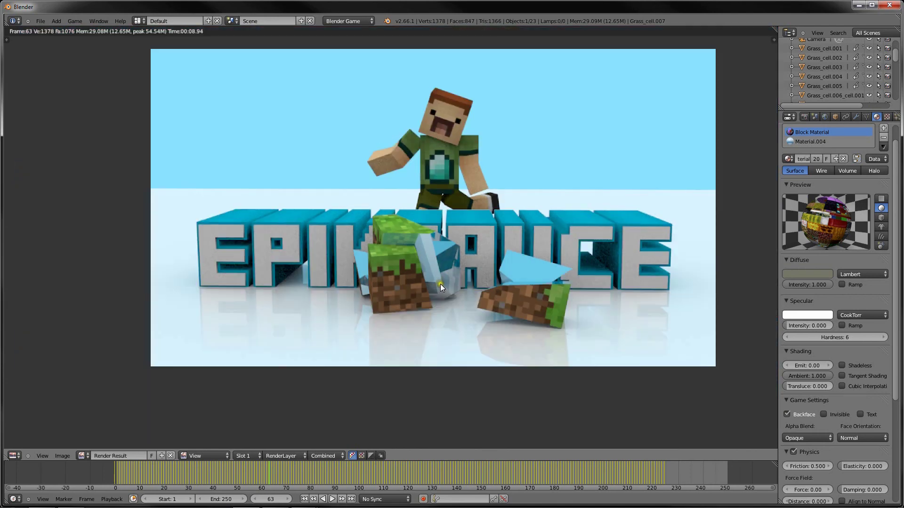
Close the render result and orbit the 3D view around the shattered pieces and EPIKSAUCE
key("Escape")
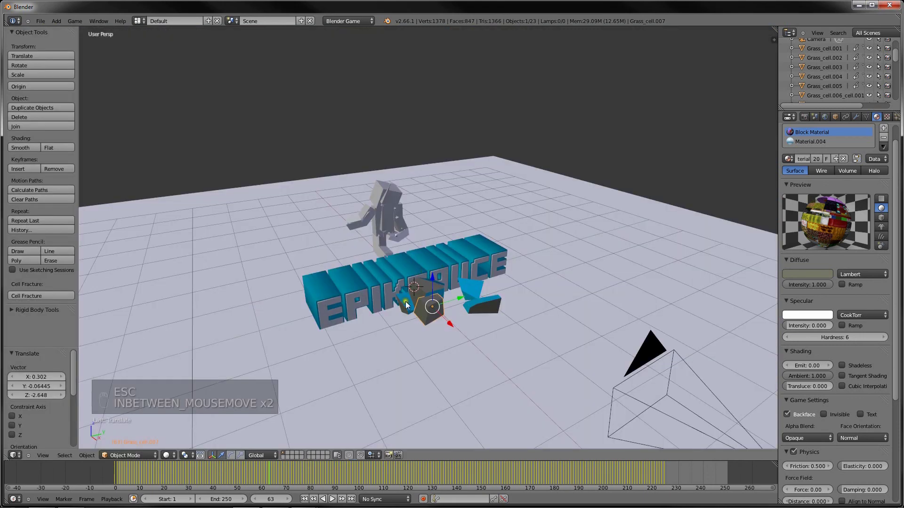
middle_click_drag(413, 303, 358, 296)
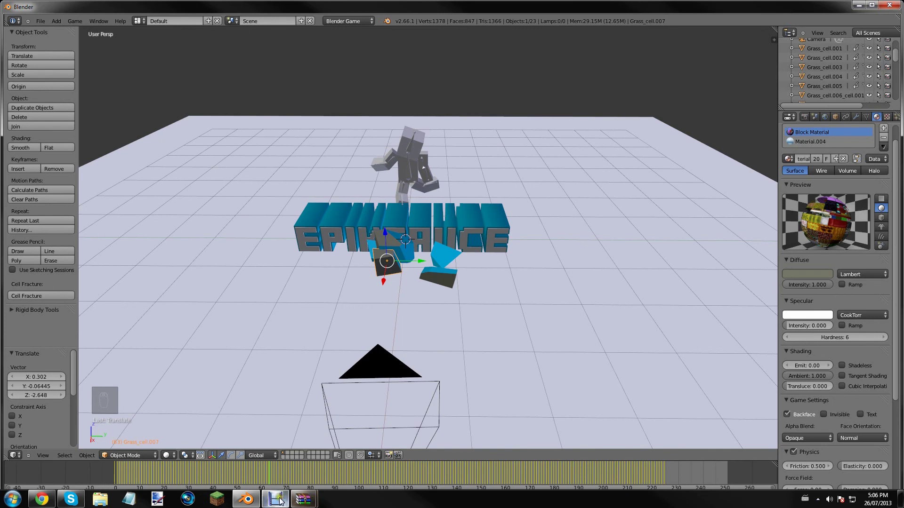
left_click(277, 499)
left_click(278, 500)
middle_click_drag(377, 339, 415, 338)
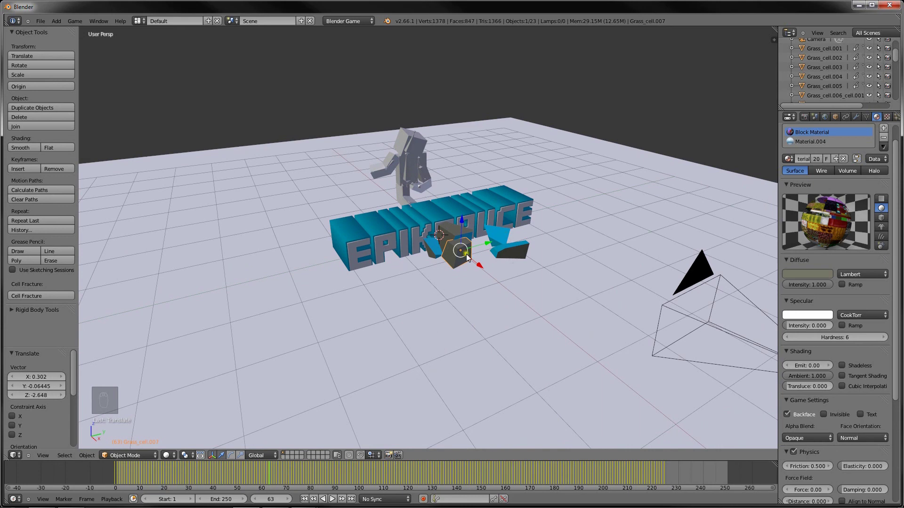
mouse_move(275, 502)
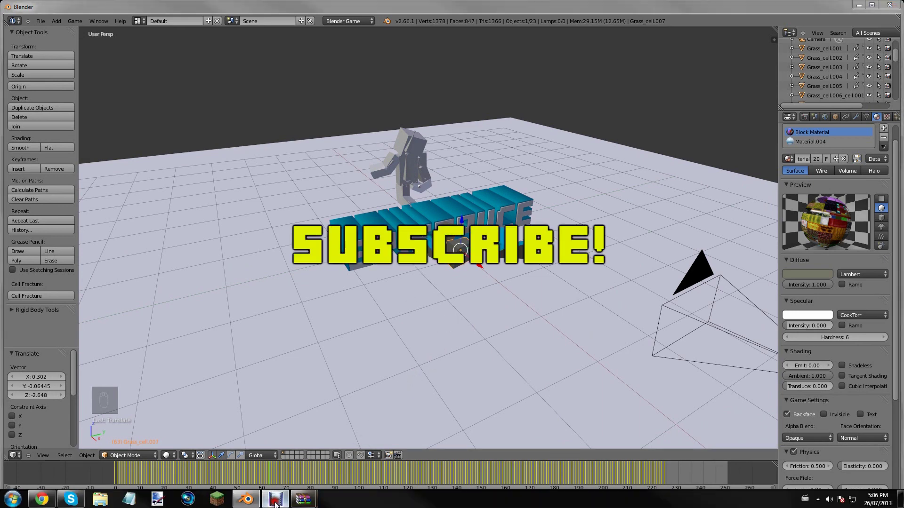